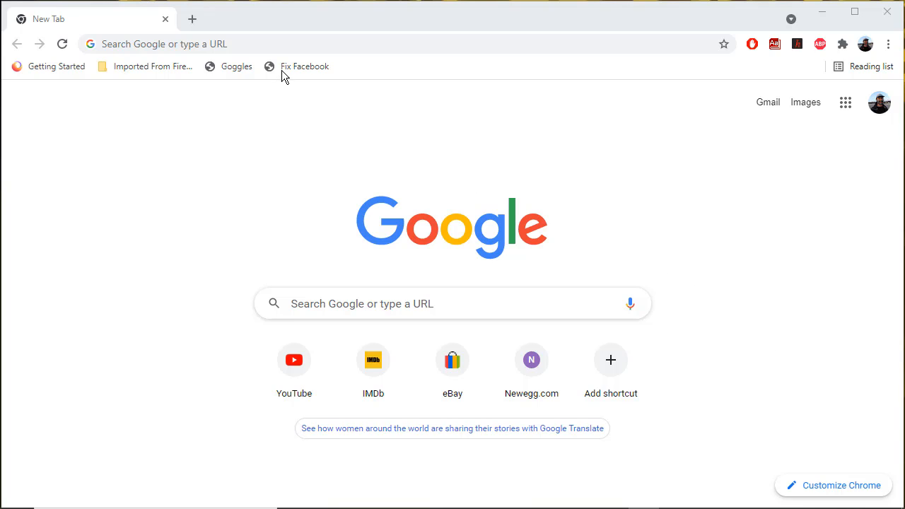
Search the web for "vlc download"
click(277, 50)
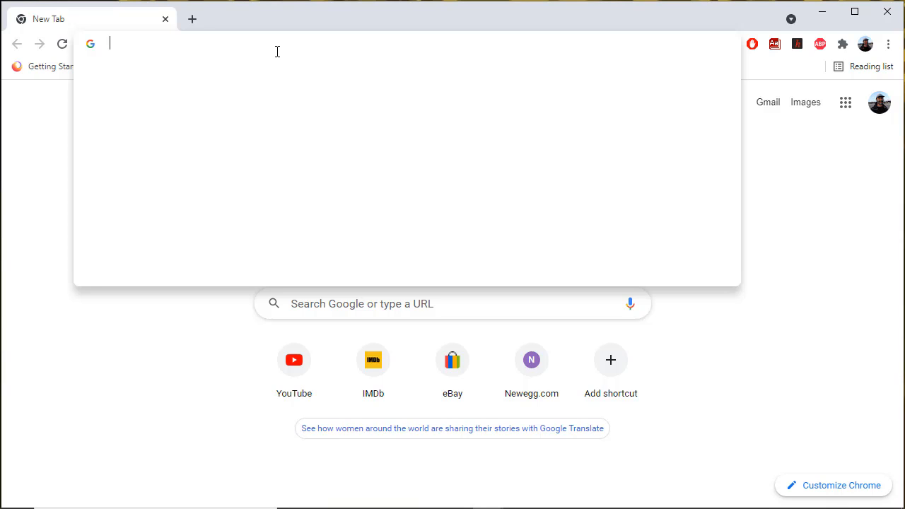
text(v)
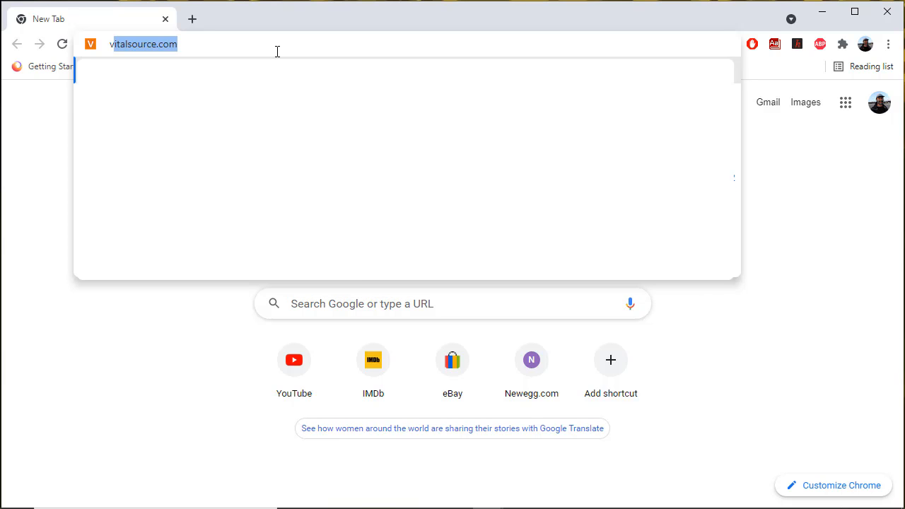
text(lc downloa)
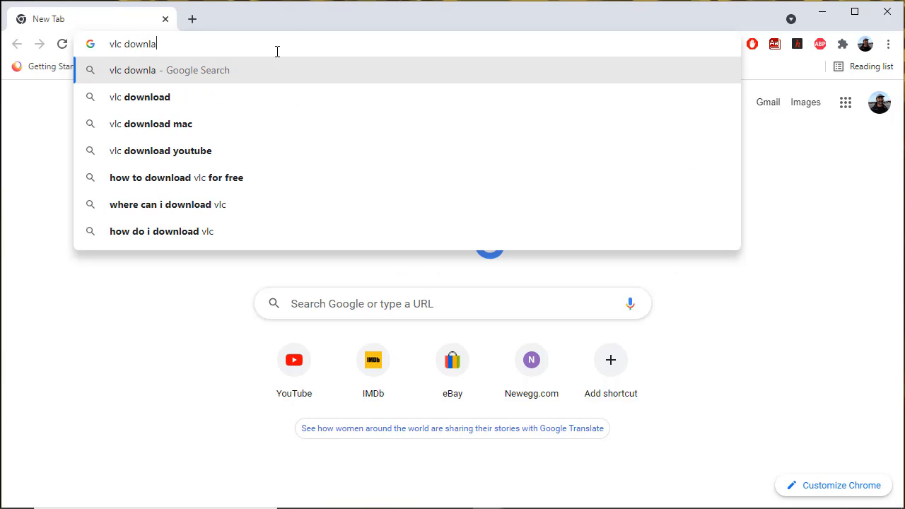
key(BackSpace)
text(oad)
key(Return)
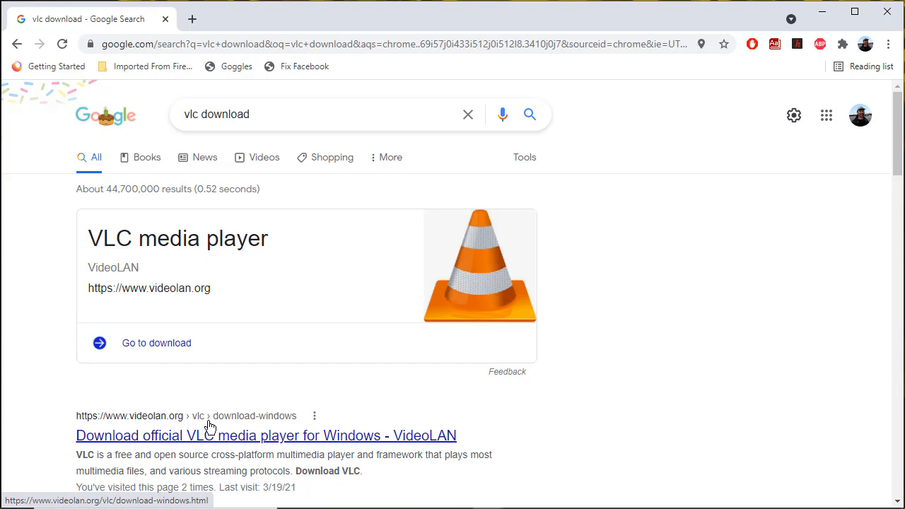
Open the official VideoLAN page for downloading VLC media player for Windows from the search results
middle_click(40, 329)
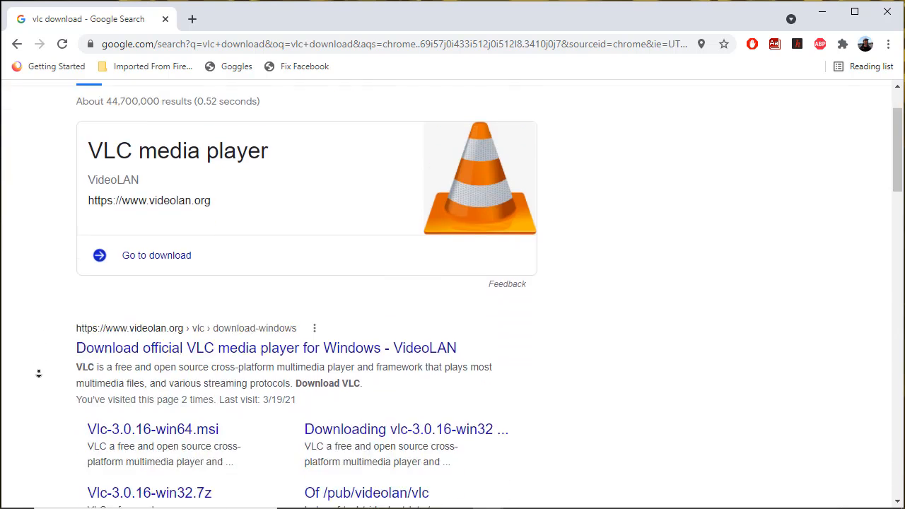
middle_click(39, 371)
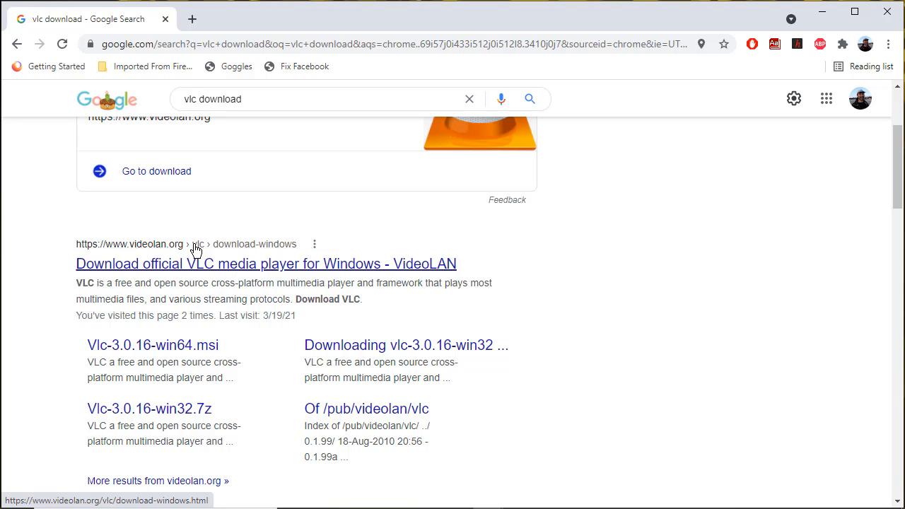
click(206, 270)
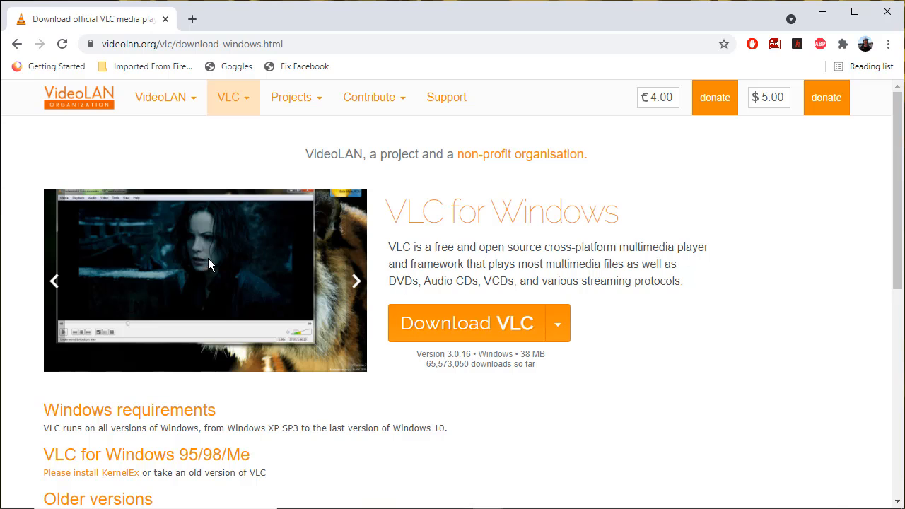
Check the alternative VLC package options, and download the default Windows version of VLC 3.0.16
click(557, 325)
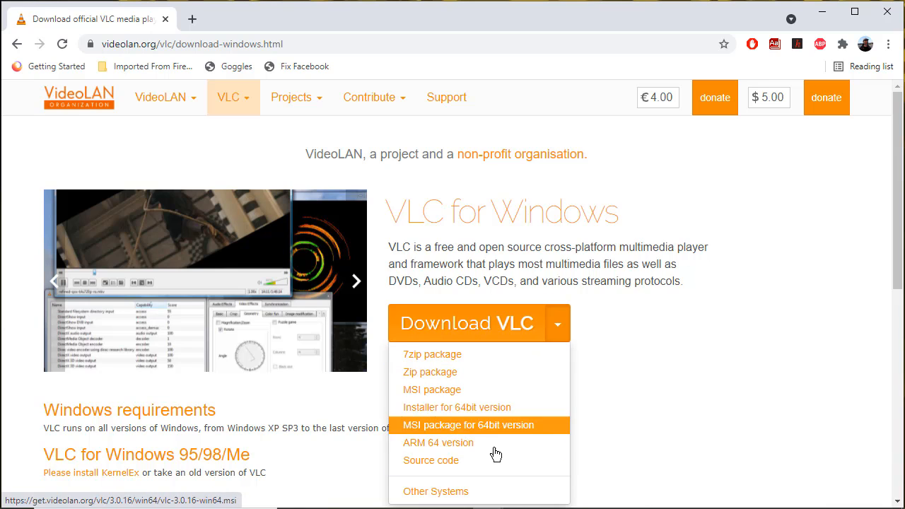
click(632, 378)
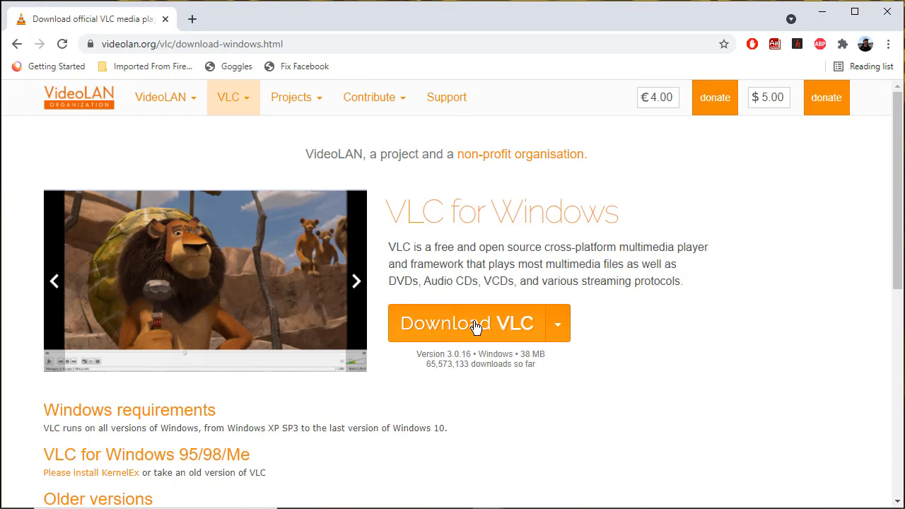
click(475, 325)
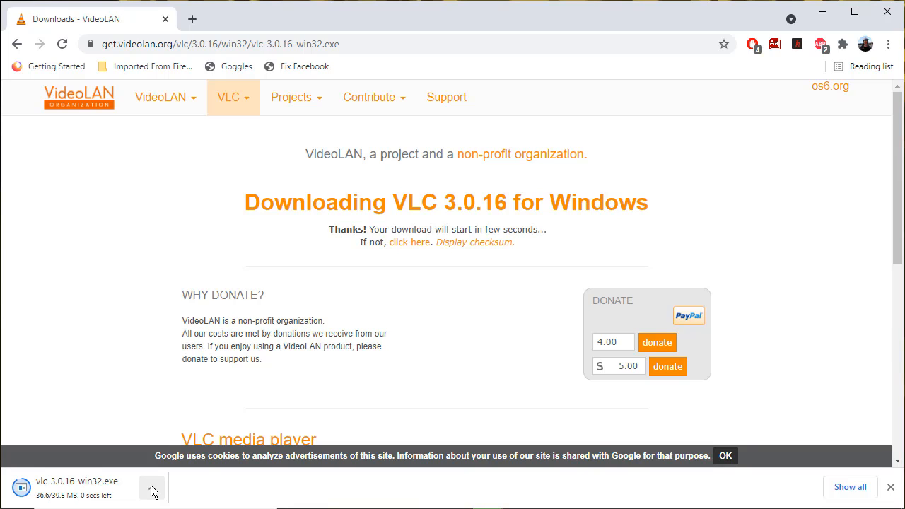
Install VLC from the downloaded vlc-3.0.16-win32.exe in English with the default destination folder, and run the player on finishing setup
click(85, 488)
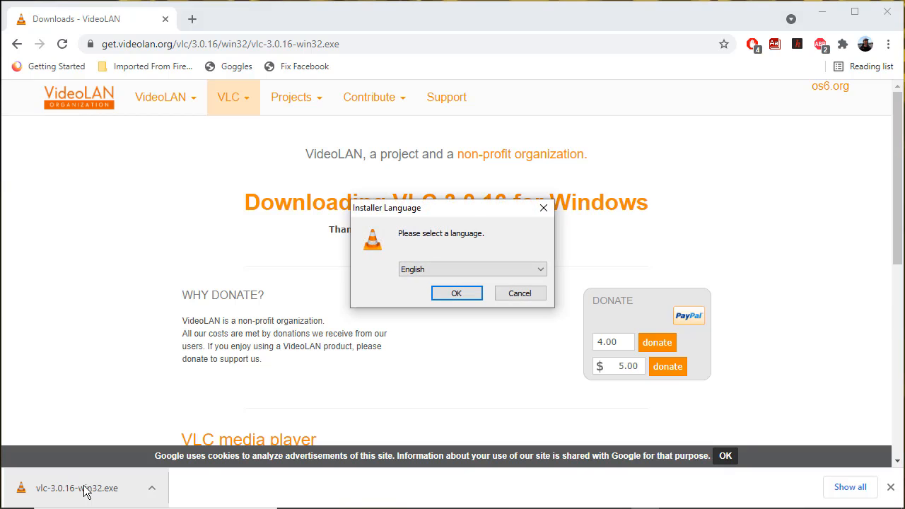
click(456, 296)
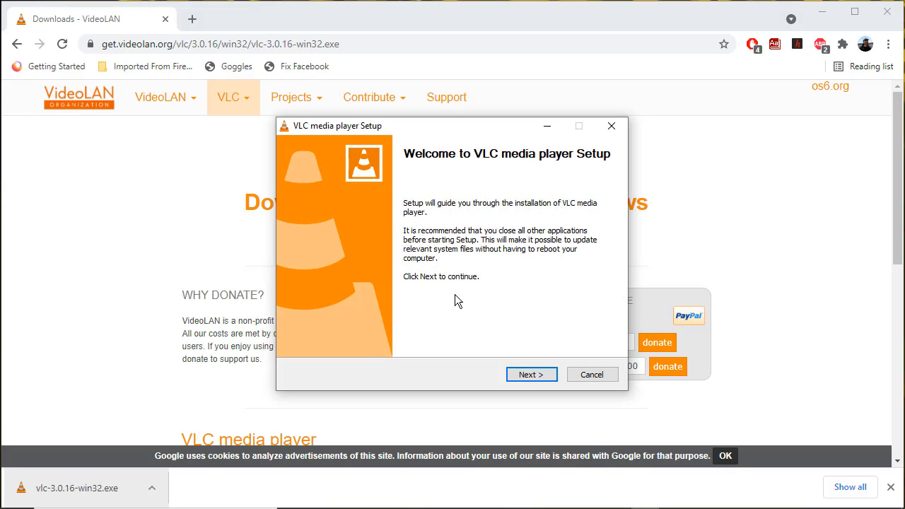
click(529, 374)
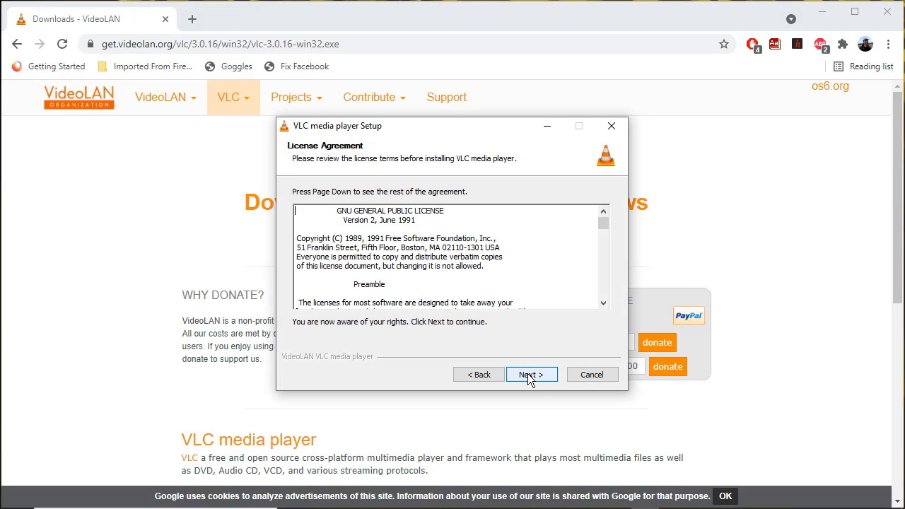
click(529, 376)
click(529, 375)
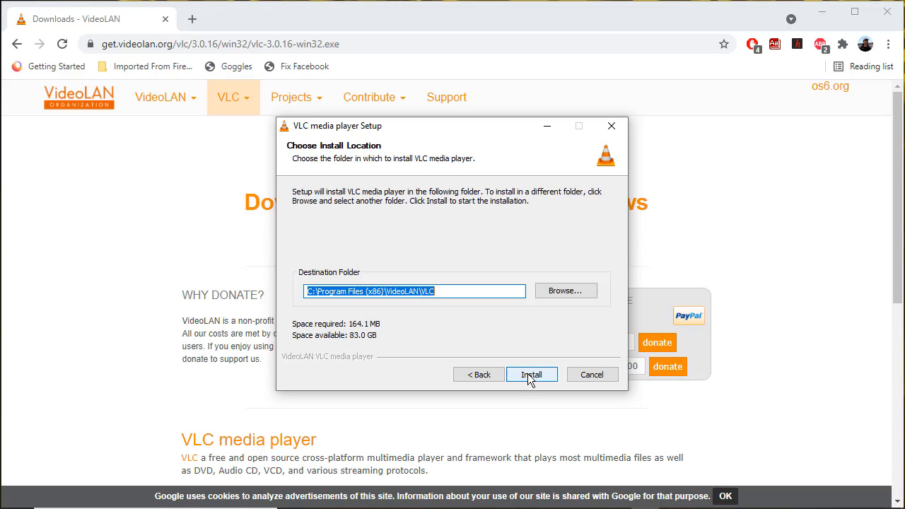
click(529, 375)
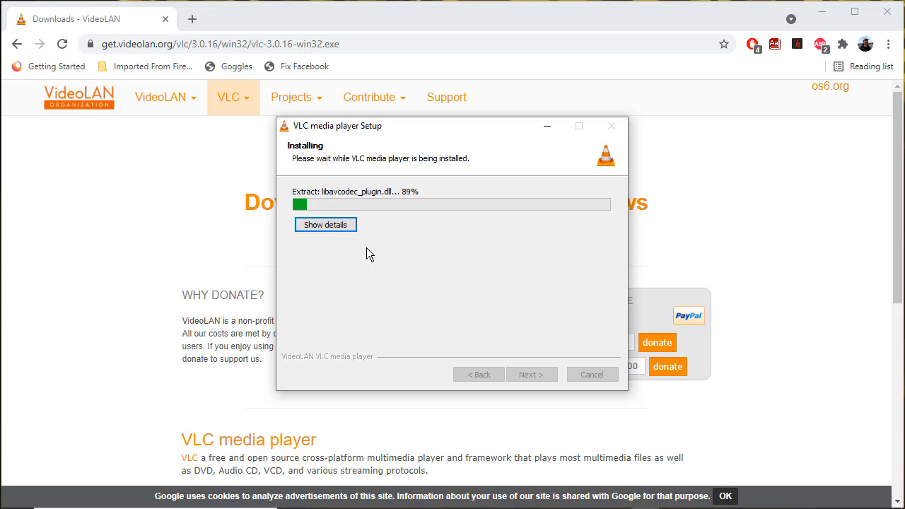
click(337, 226)
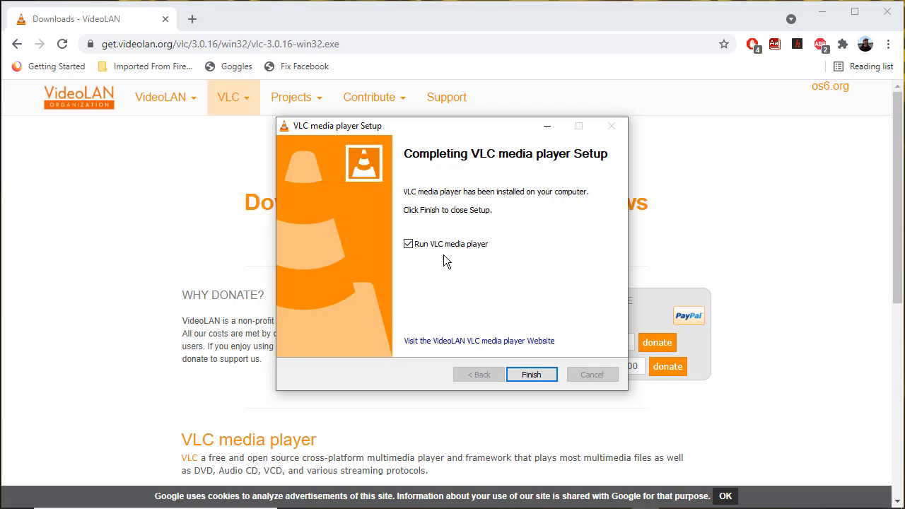
click(524, 375)
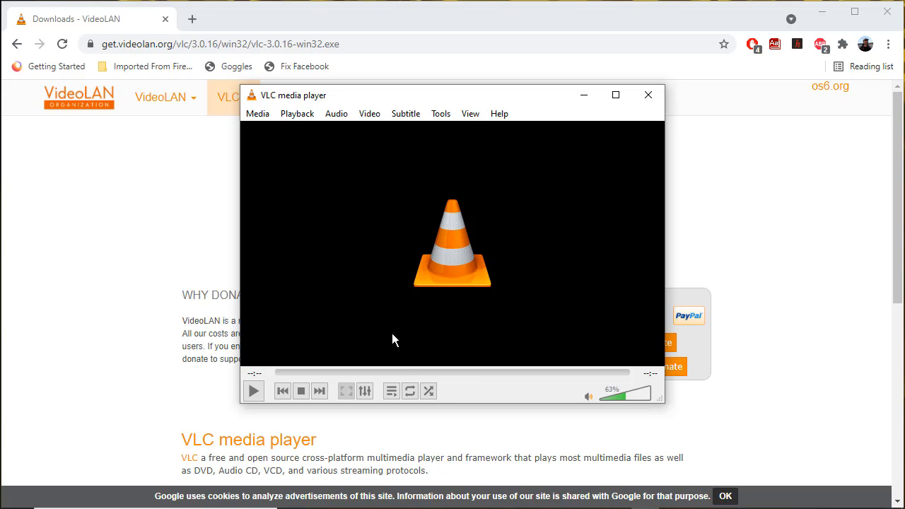
Switch loop playback on and back off in VLC
click(408, 393)
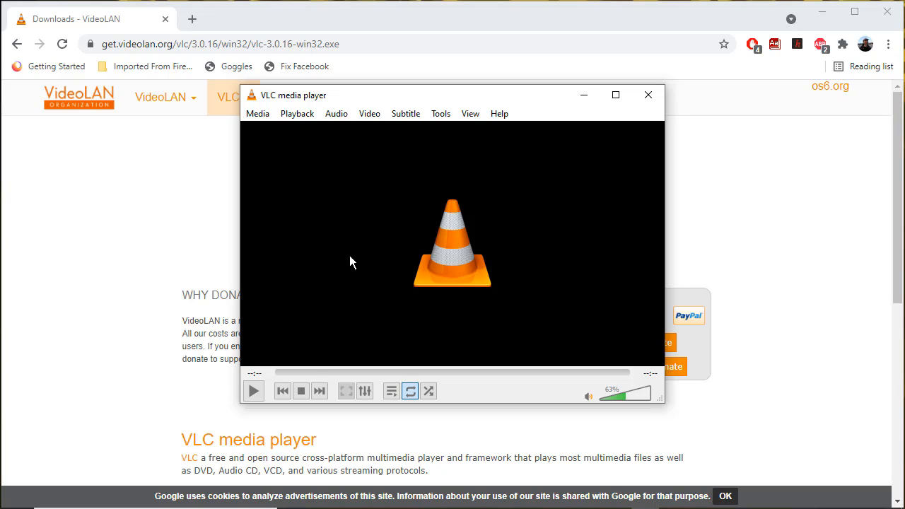
click(411, 391)
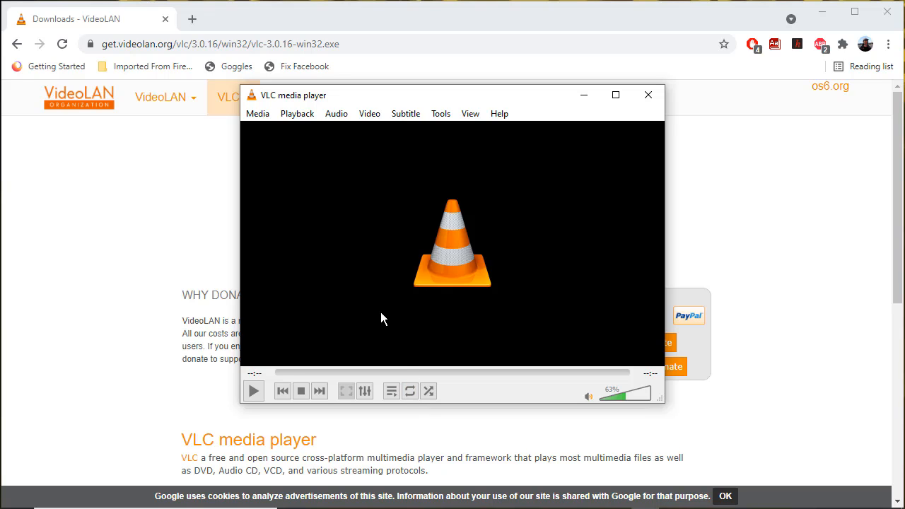
Choose wolf.wav from the Downloads folder as the source for Convert / Save and proceed to the conversion settings
click(258, 114)
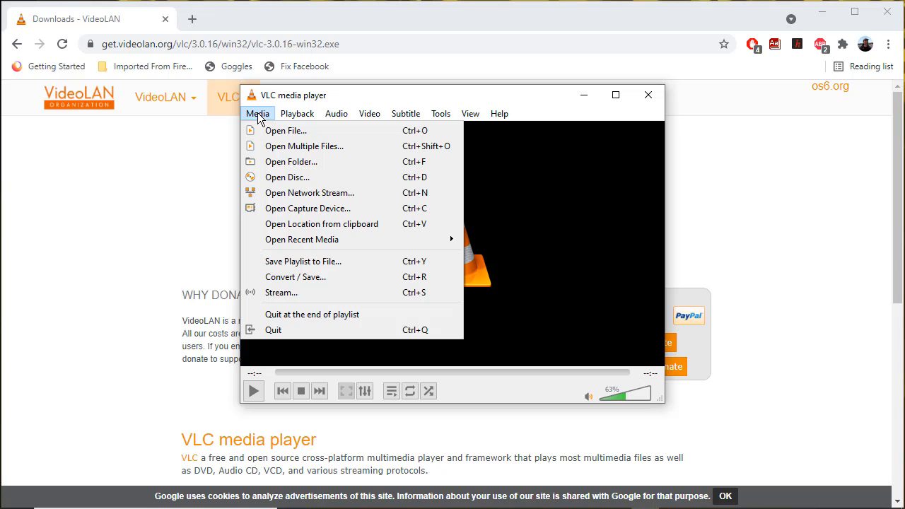
click(284, 280)
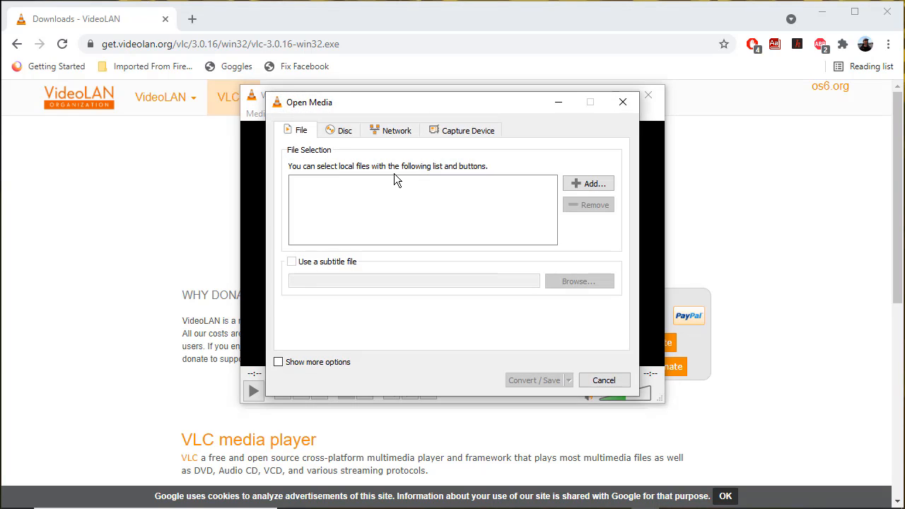
click(576, 185)
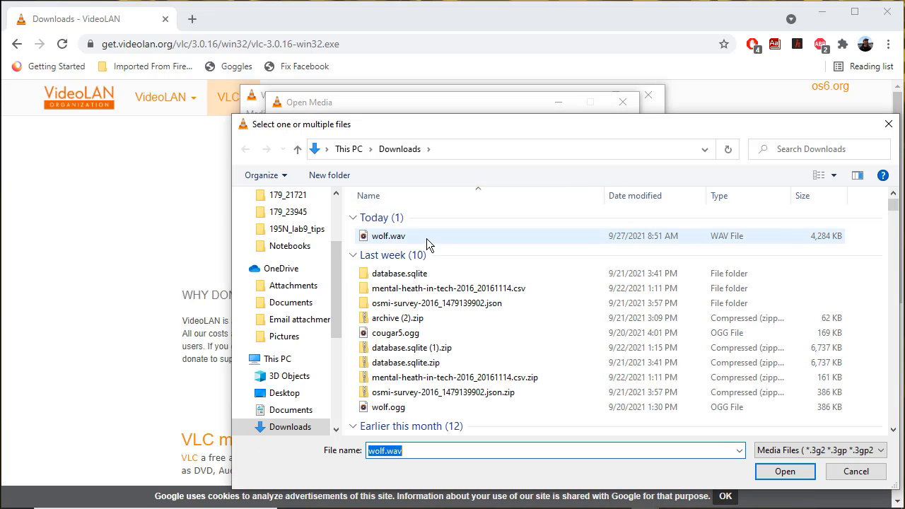
click(383, 241)
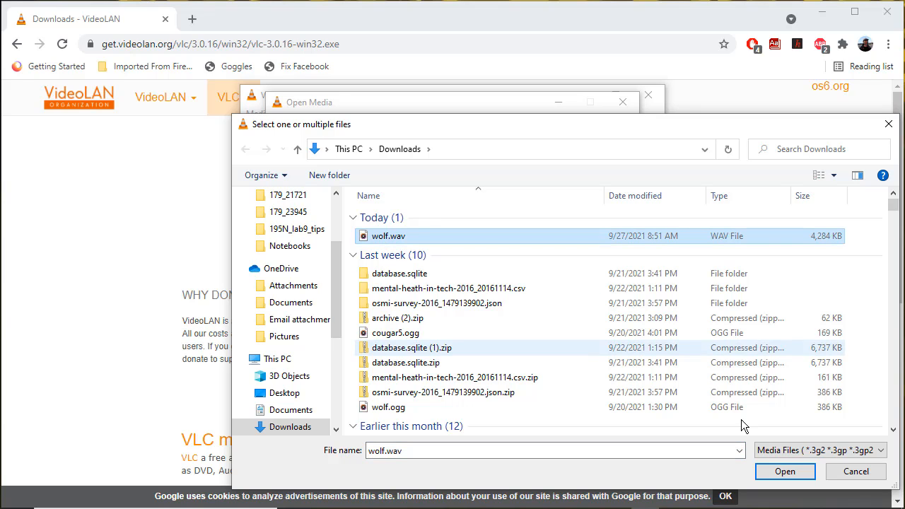
click(777, 466)
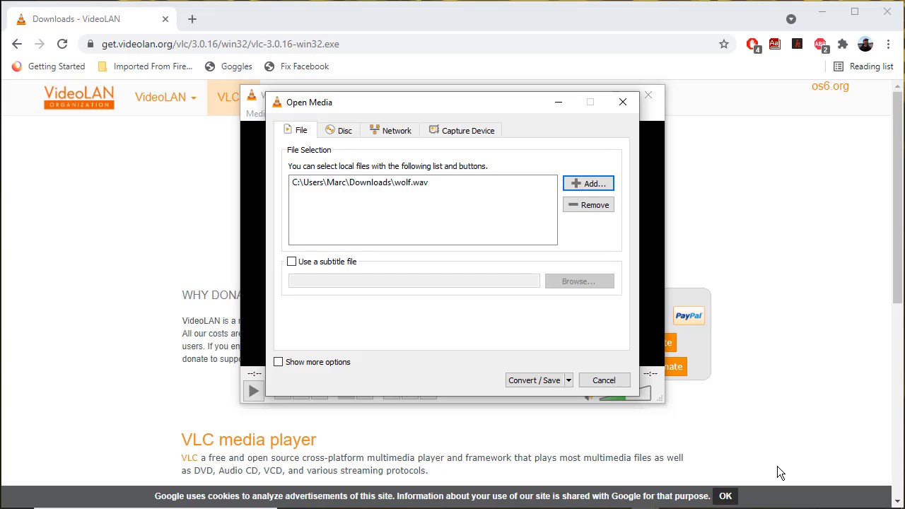
click(524, 380)
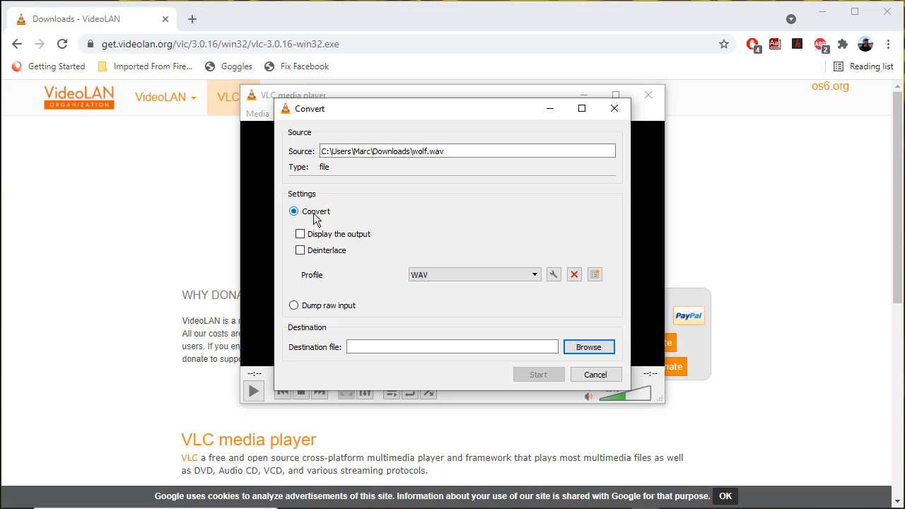
Set the conversion profile to Audio - MP3
click(535, 275)
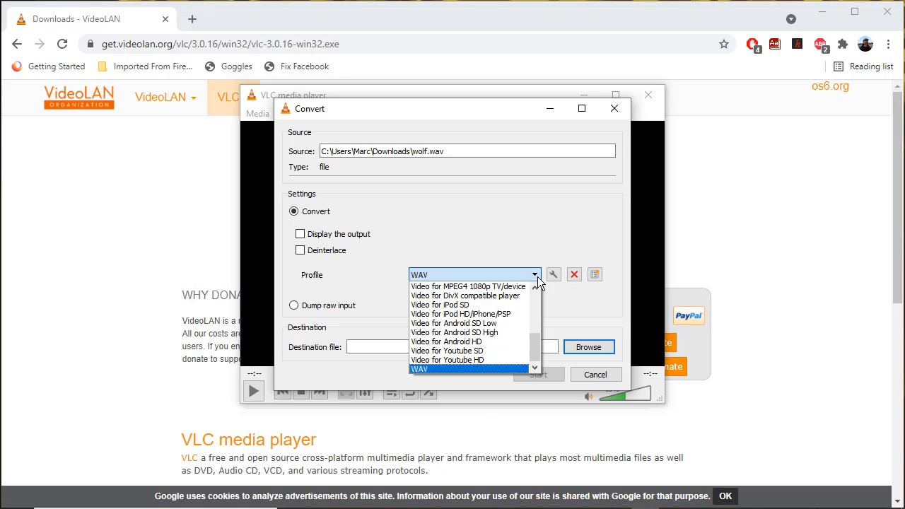
drag(535, 340, 536, 297)
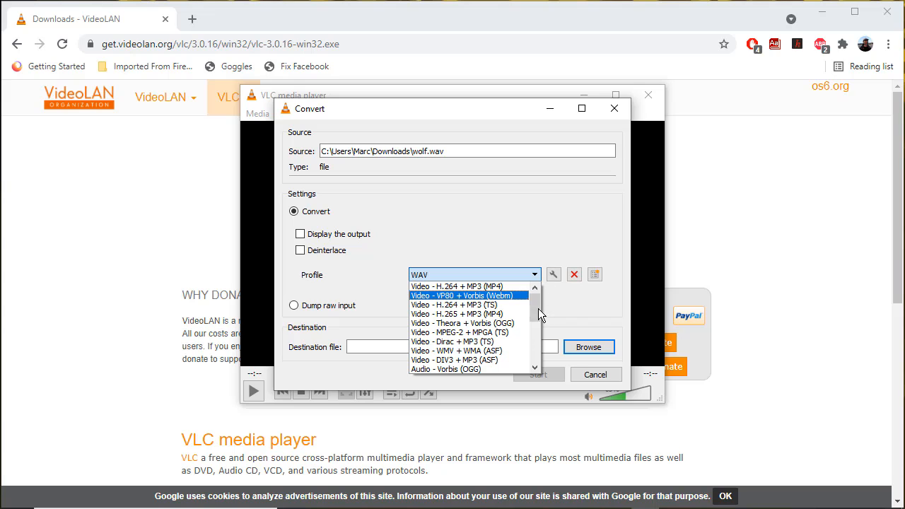
drag(535, 300, 534, 317)
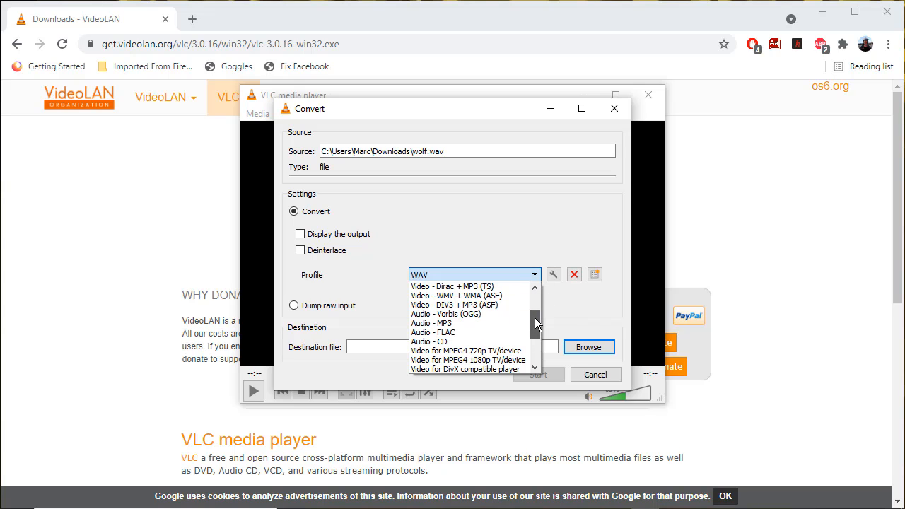
click(451, 323)
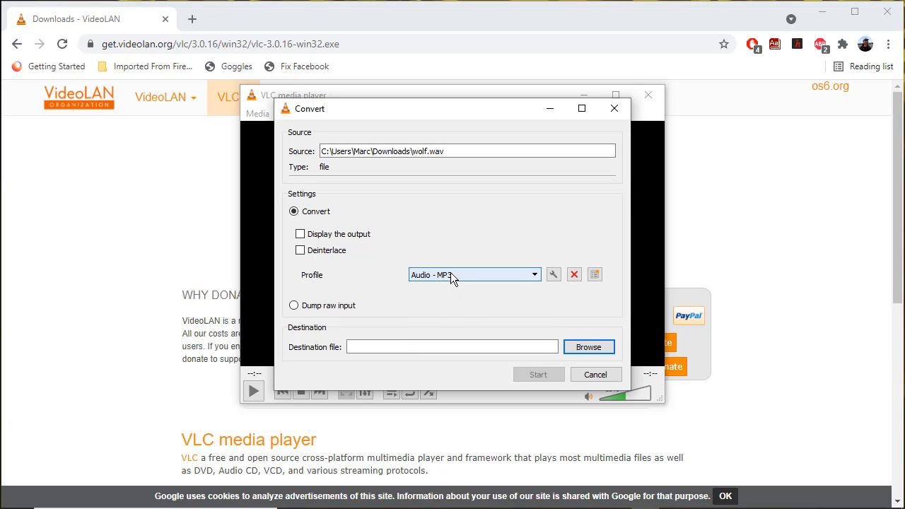
Create a folder named Conversion Example in Downloads for the destination file and open it
click(587, 346)
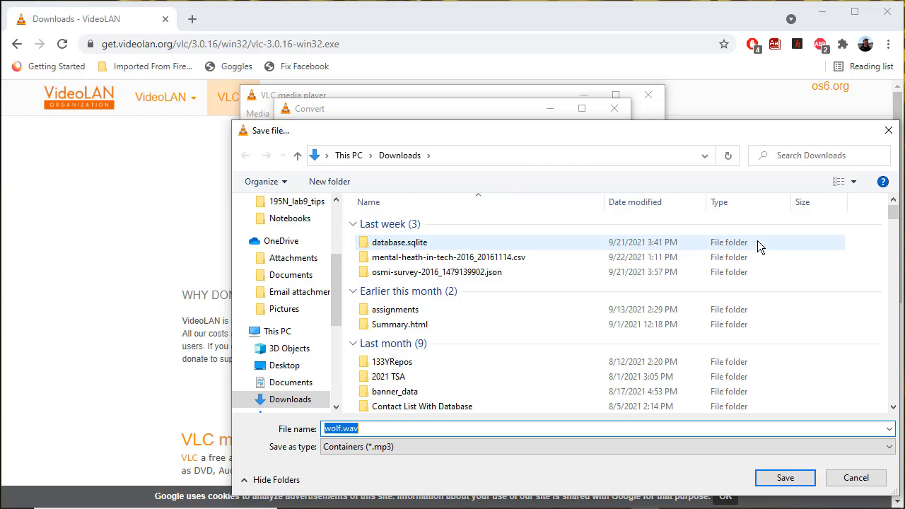
right_click(809, 253)
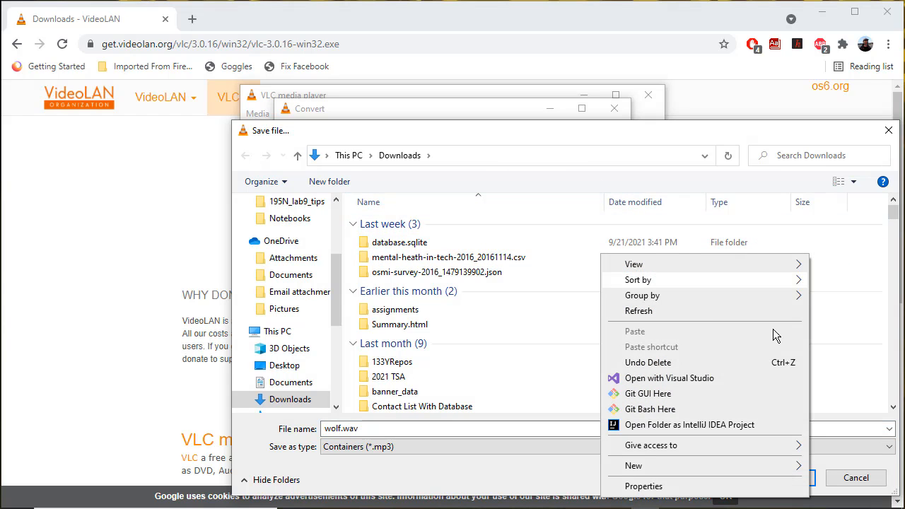
mouse_move(703, 479)
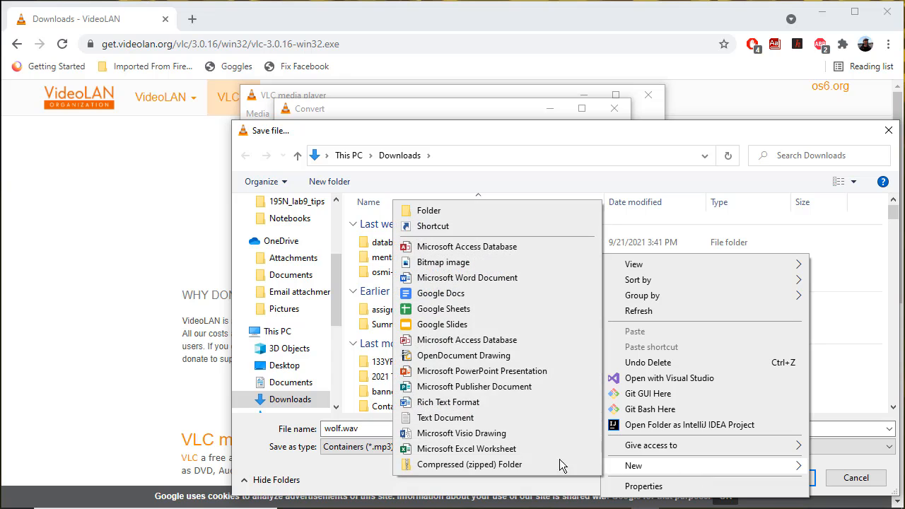
click(458, 210)
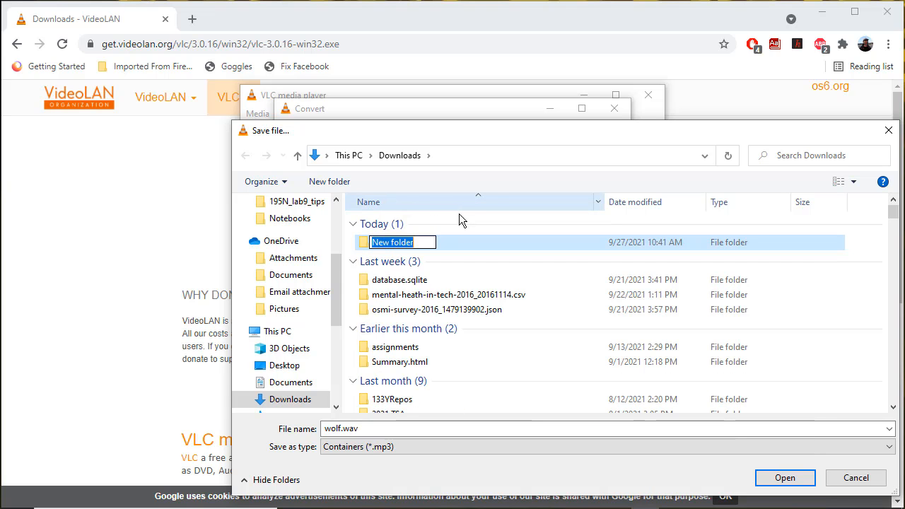
text(Aud)
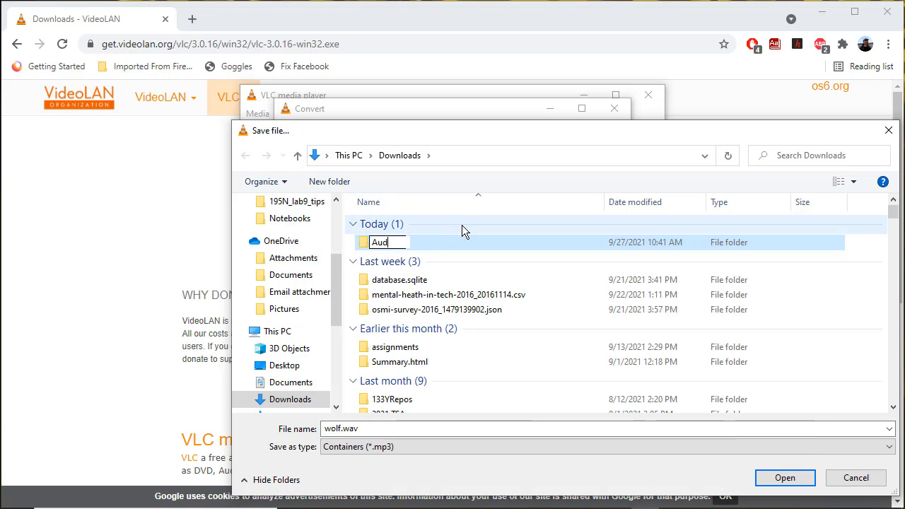
text(io Example)
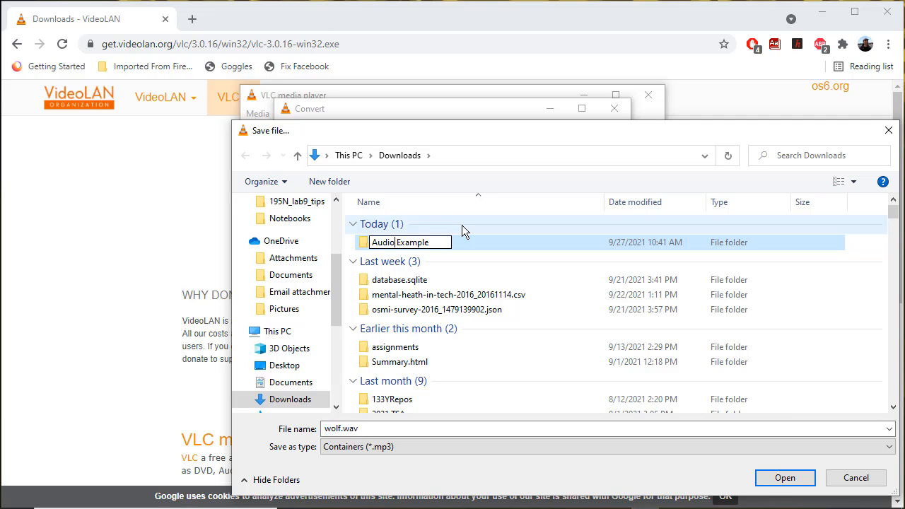
key(BackSpace)
key(BackSpace)
key(BackSpace)
key(BackSpace)
key(BackSpace)
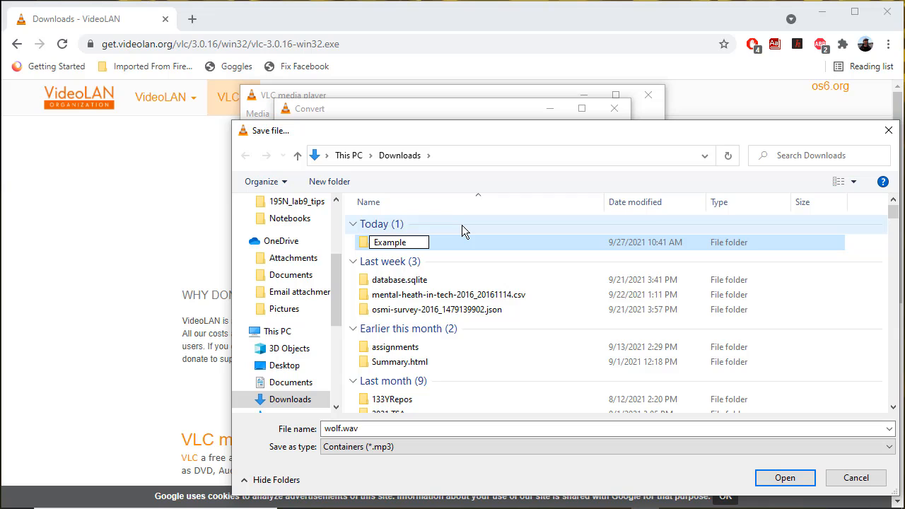
text(Conversion)
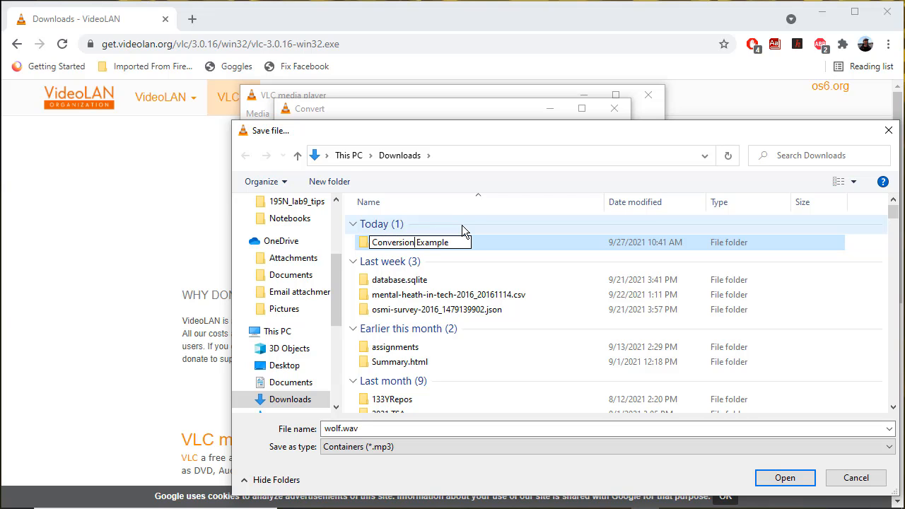
key(Return)
double_click(394, 247)
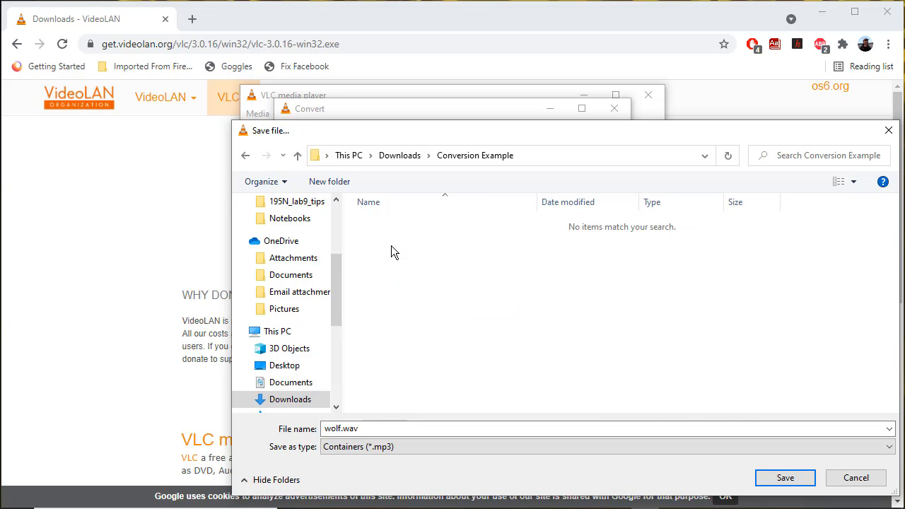
Save the destination file as wolf.mp3 in the Conversion Example folder and start the conversion
click(411, 427)
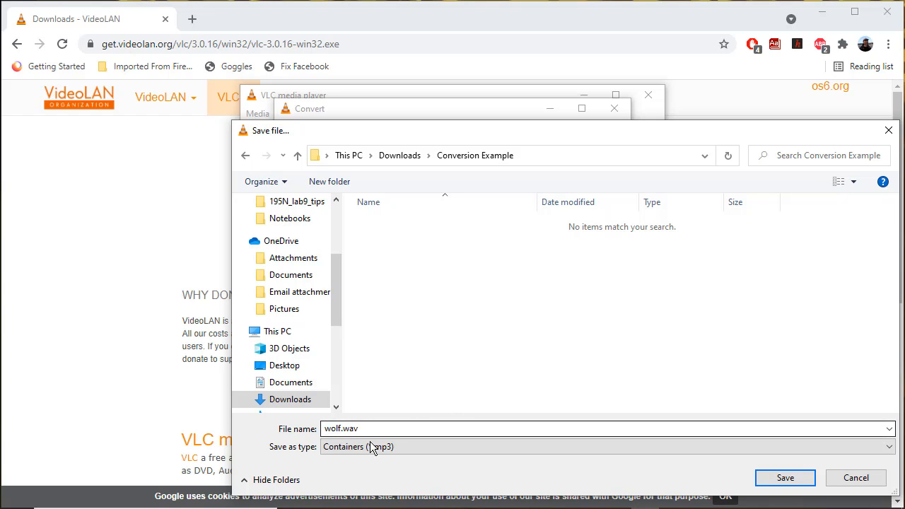
double_click(367, 428)
click(367, 428)
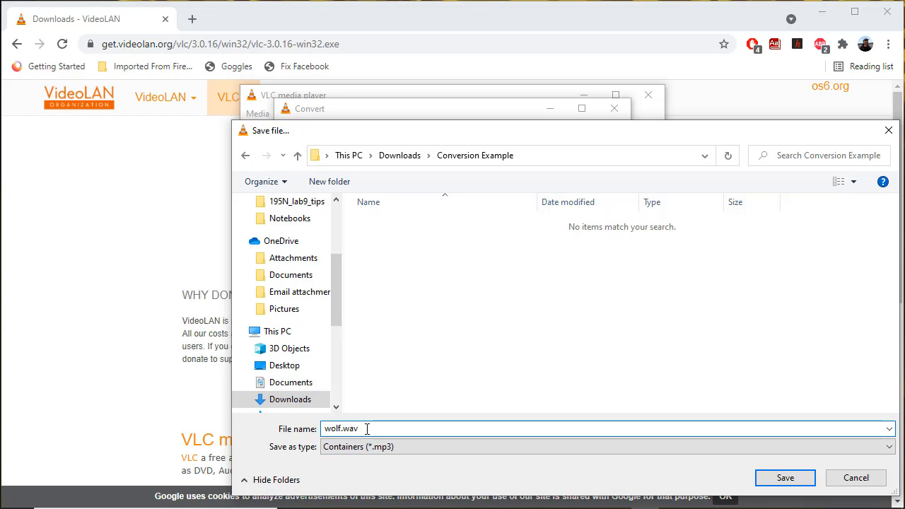
key(BackSpace)
key(BackSpace)
key(BackSpace)
text(mp3)
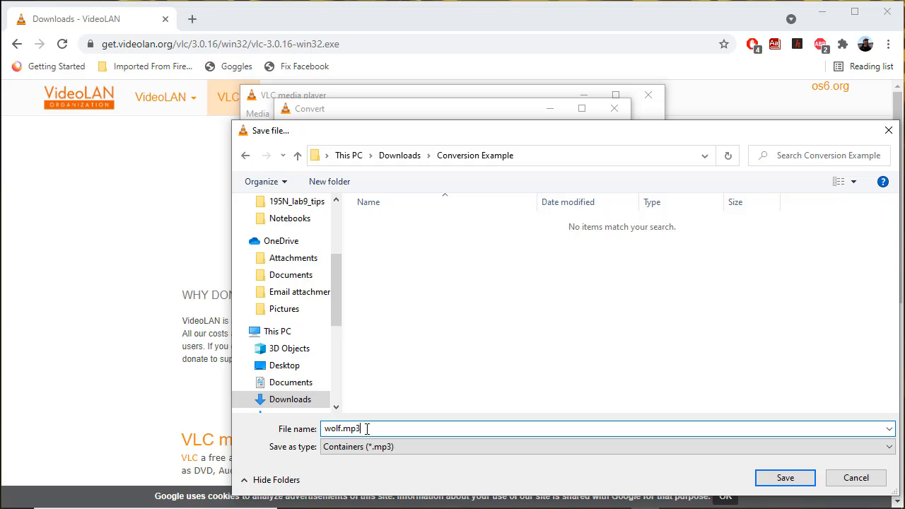
key(Return)
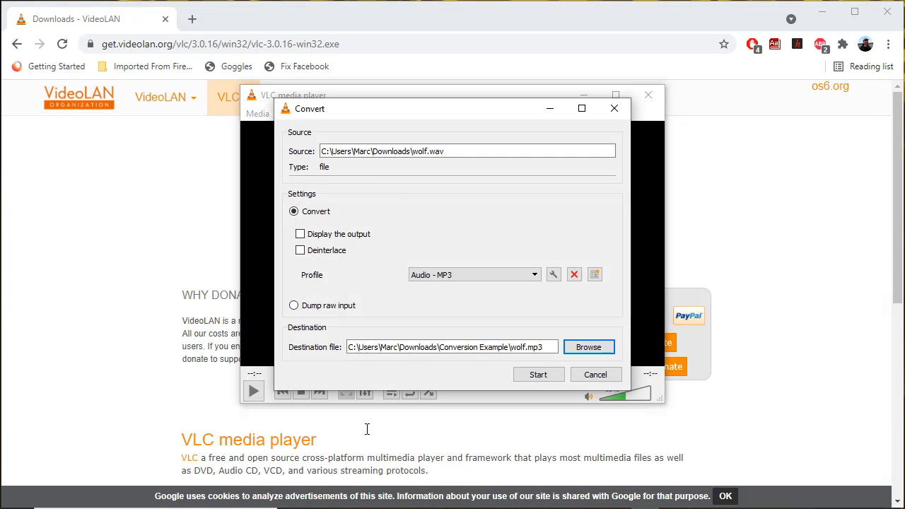
click(541, 375)
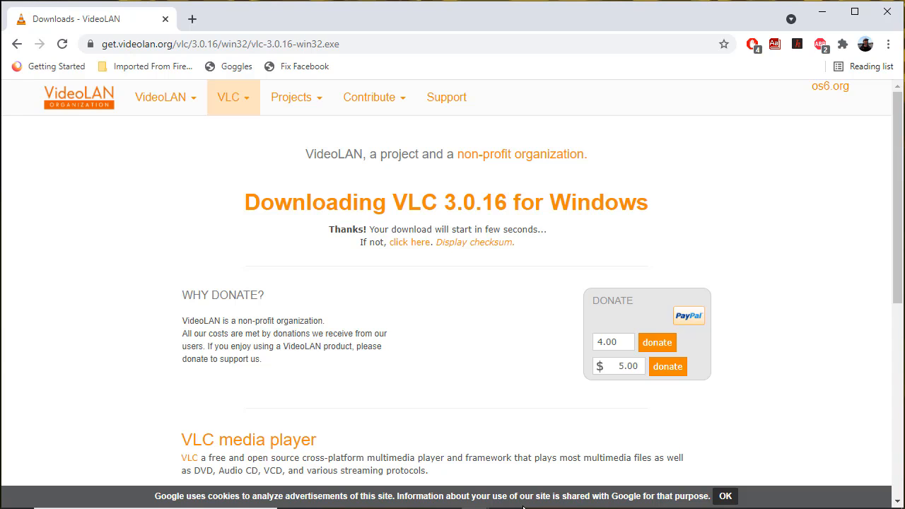
mouse_move(523, 507)
click(635, 501)
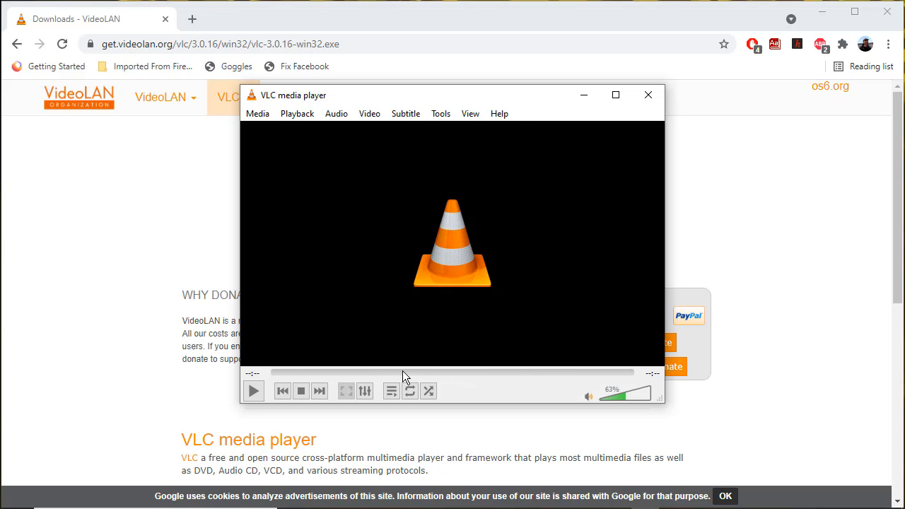
Switch to File Explorer and open the Conversion Example folder inside Downloads
click(390, 497)
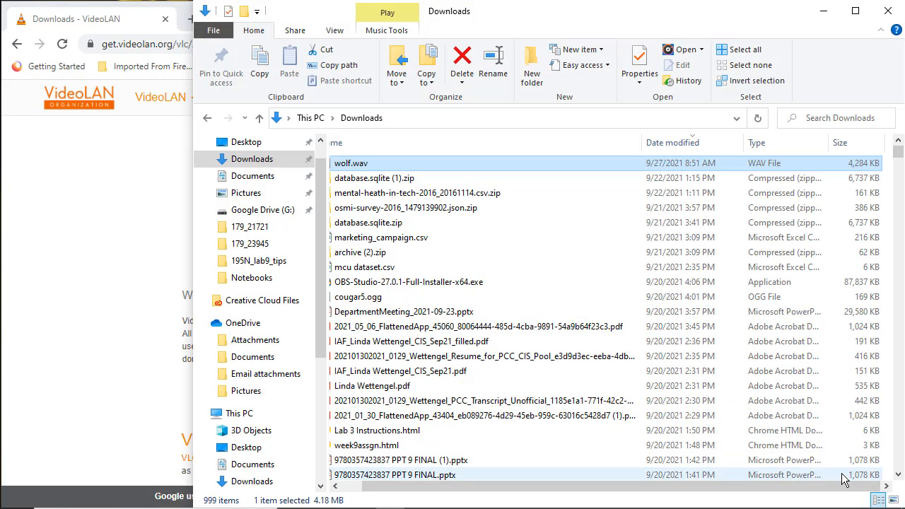
click(757, 119)
click(566, 120)
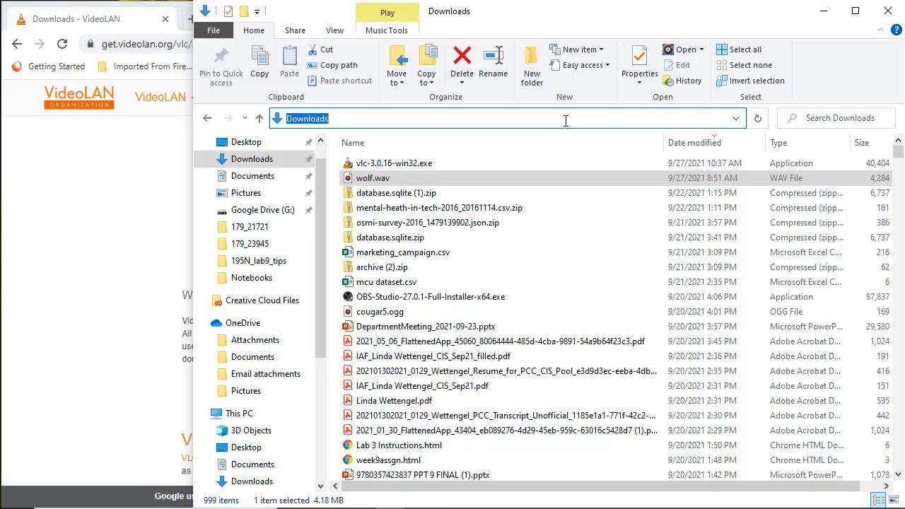
click(557, 123)
text(\)
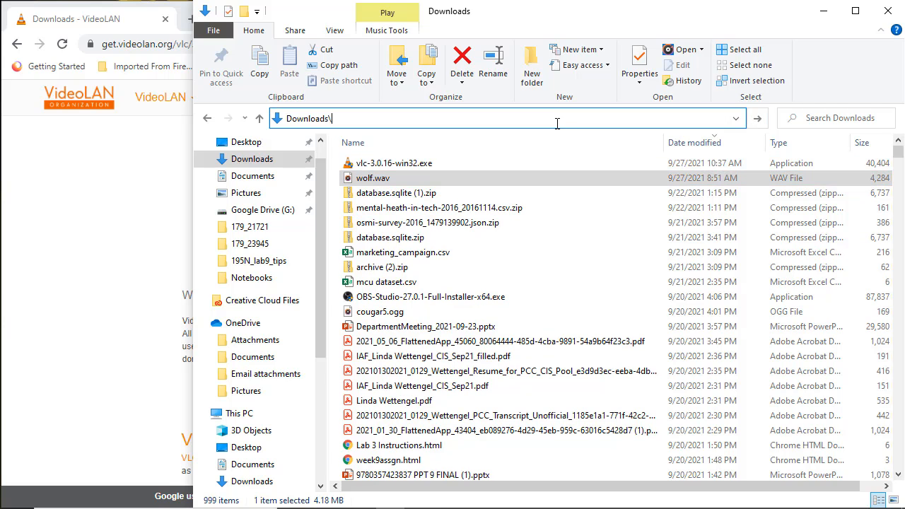
text(Co)
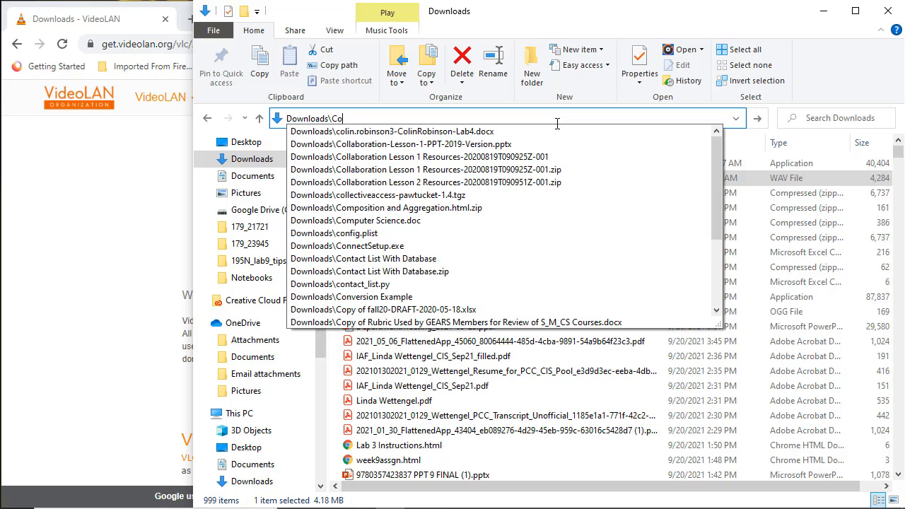
text(nvers)
key(Down)
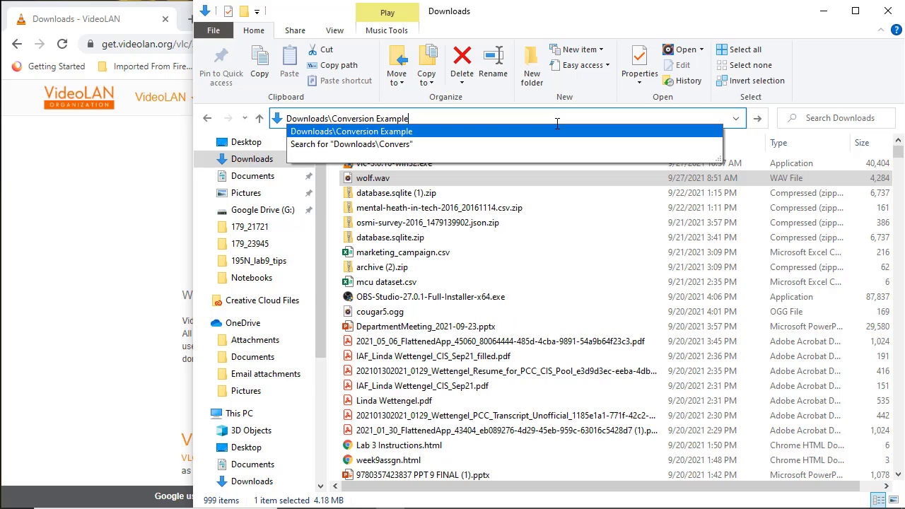
key(Return)
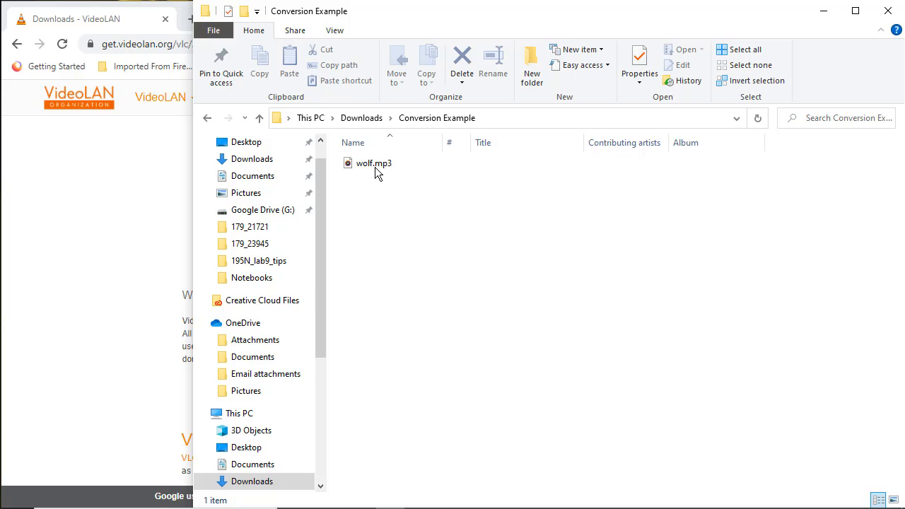
Play the converted wolf.mp3 to check its sound, and close the music player
double_click(376, 168)
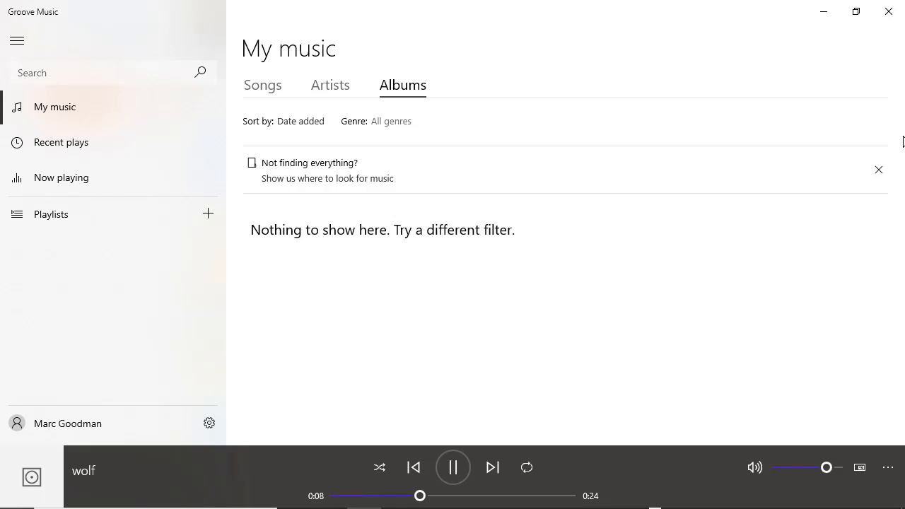
click(887, 13)
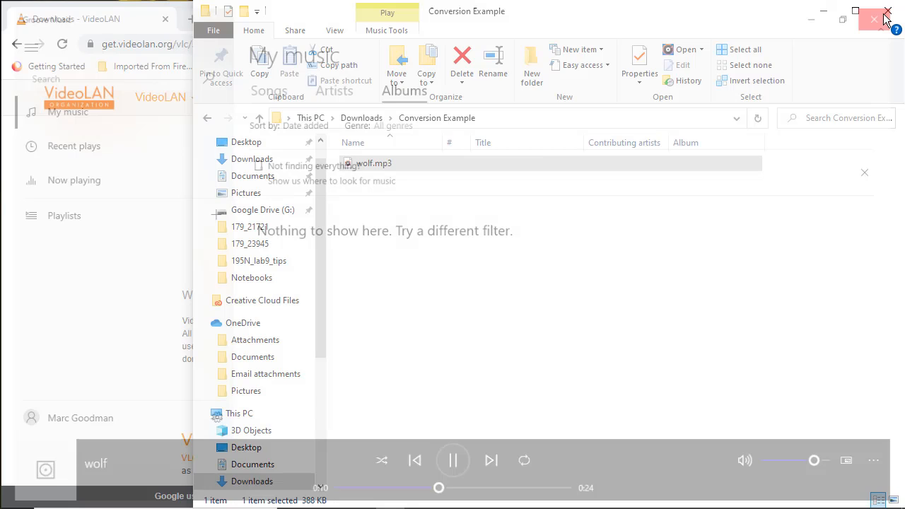
click(704, 234)
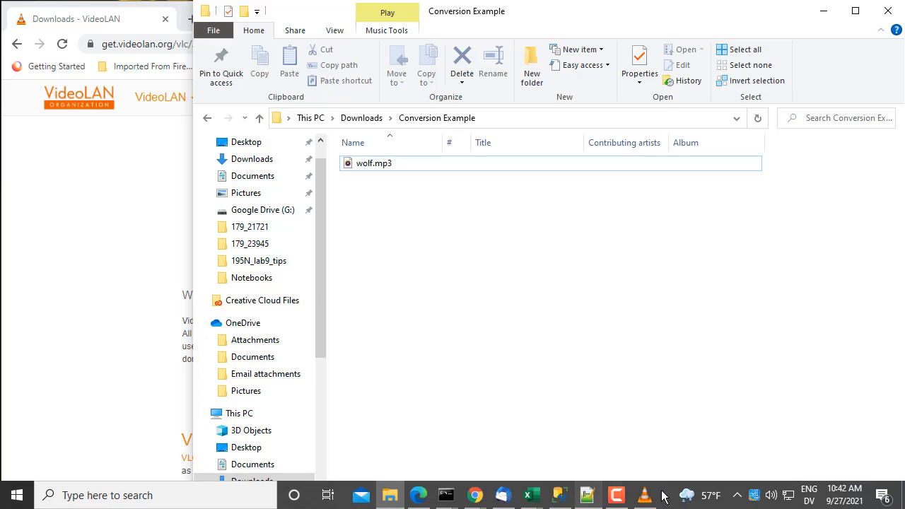
Switch to VLC and set up another conversion of wolf.wav with the Audio - Vorbis (OGG) profile
click(644, 495)
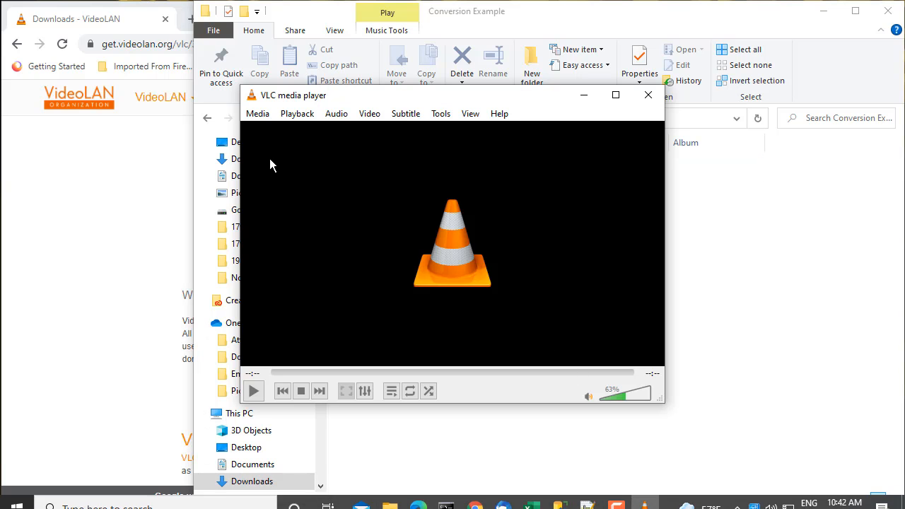
click(257, 114)
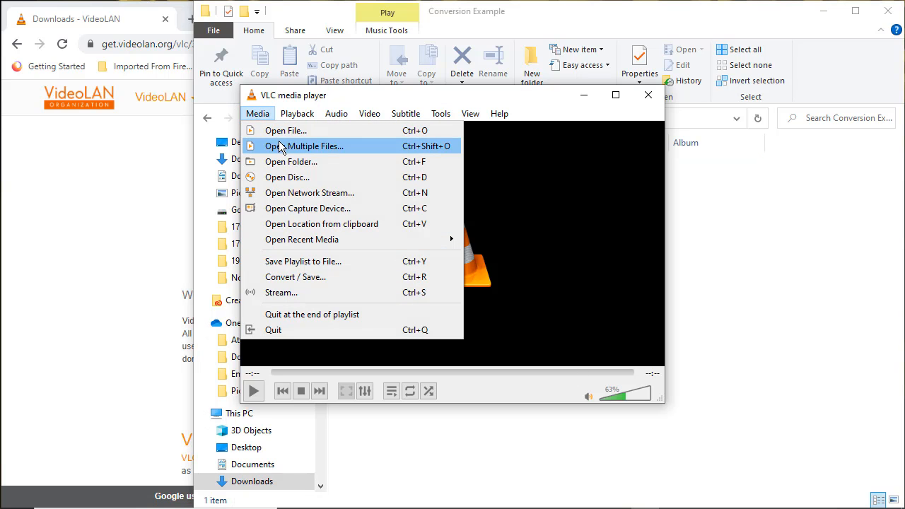
click(291, 277)
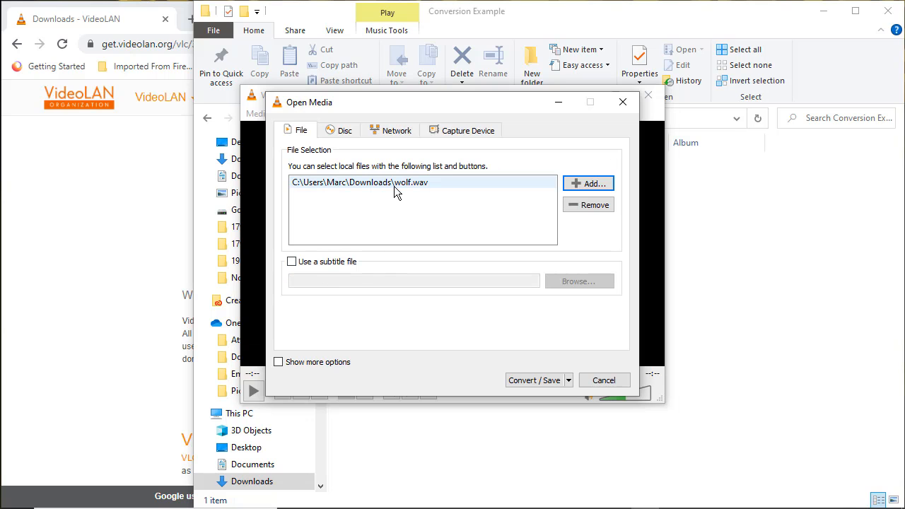
click(536, 380)
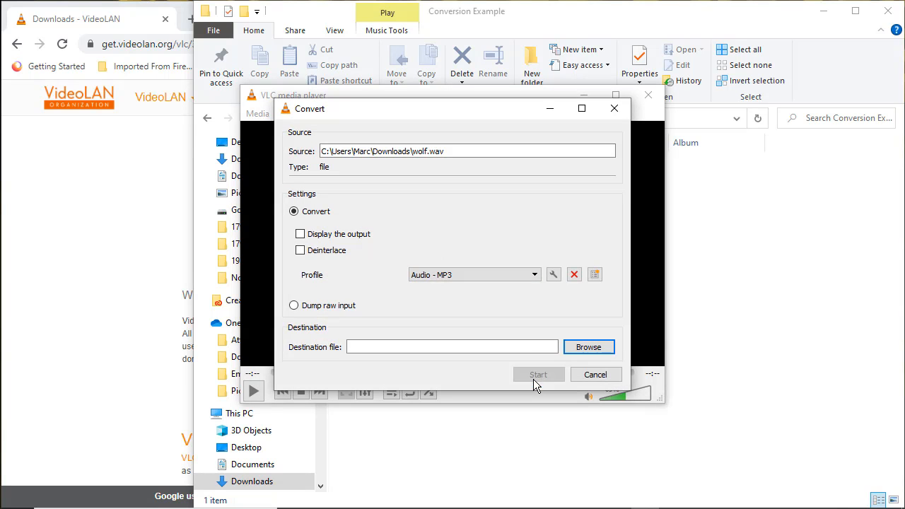
click(535, 276)
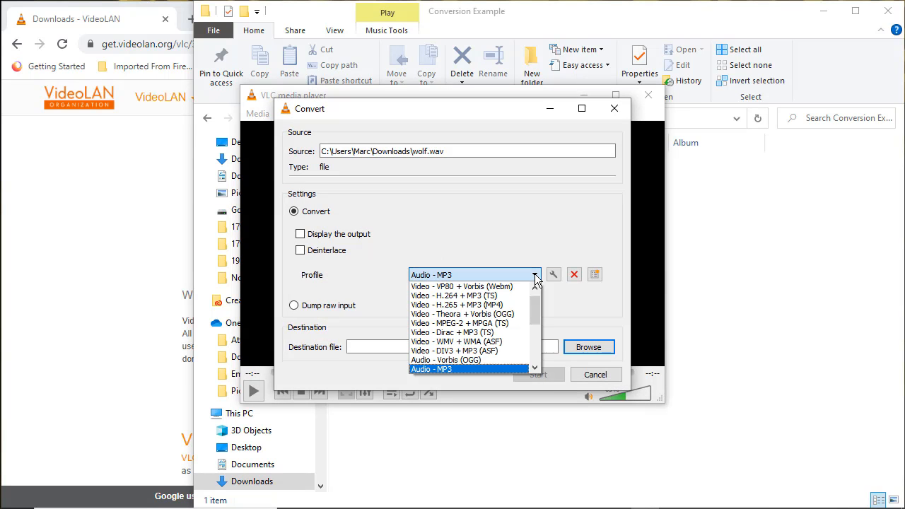
click(470, 361)
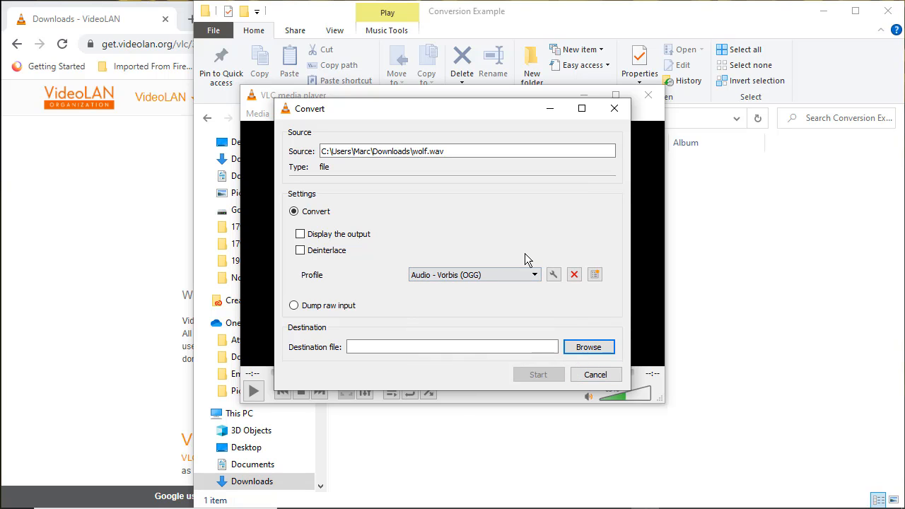
Set the destination file to wolf.ogg in the Conversion Example folder within Downloads
click(587, 347)
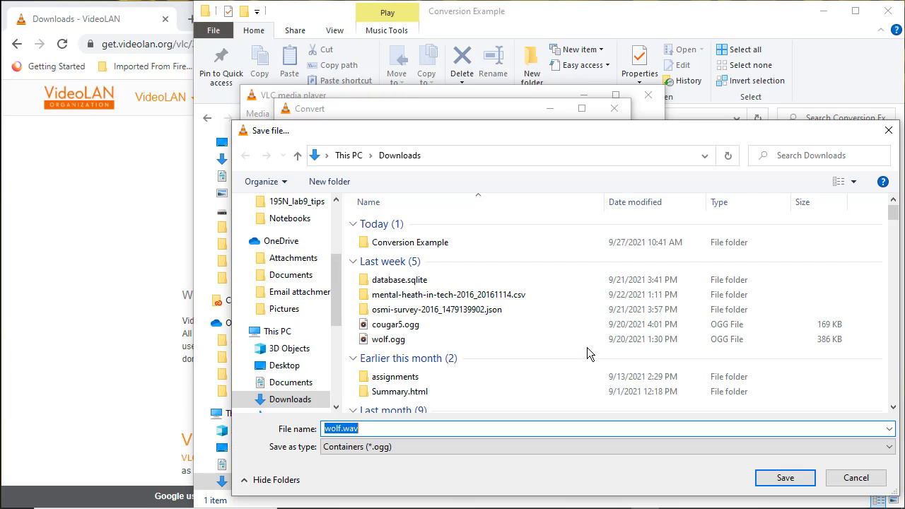
click(369, 430)
key(BackSpace)
key(BackSpace)
key(BackSpace)
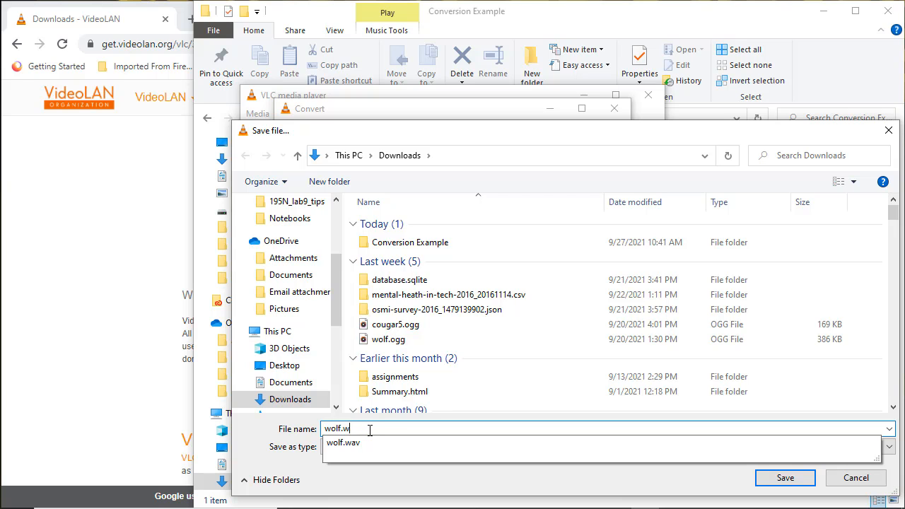
text(ogg)
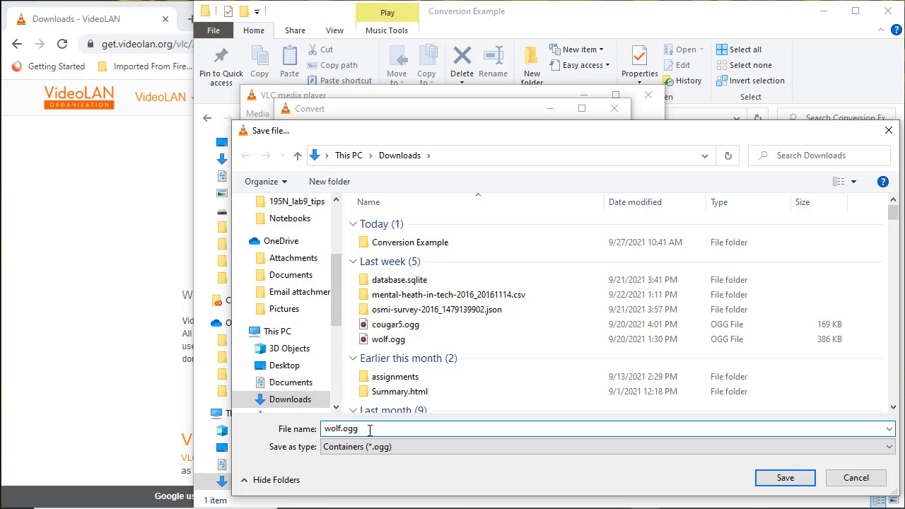
click(414, 243)
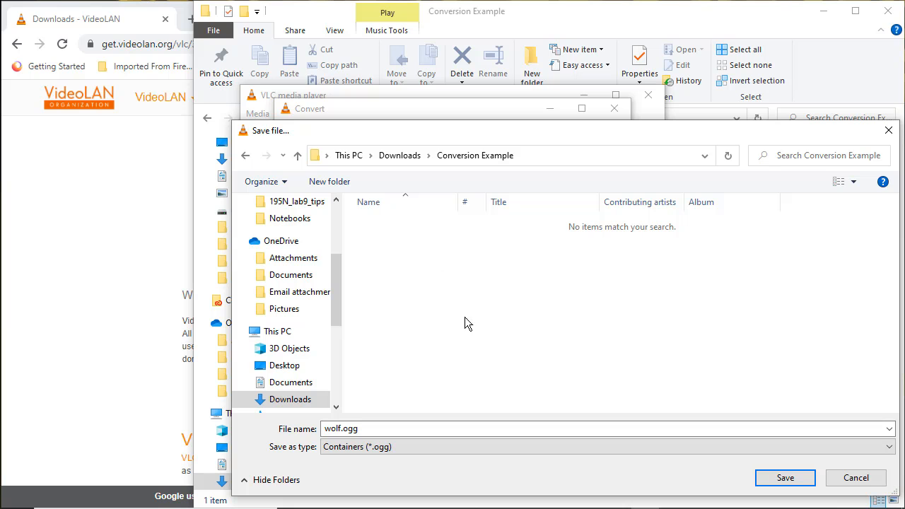
click(781, 479)
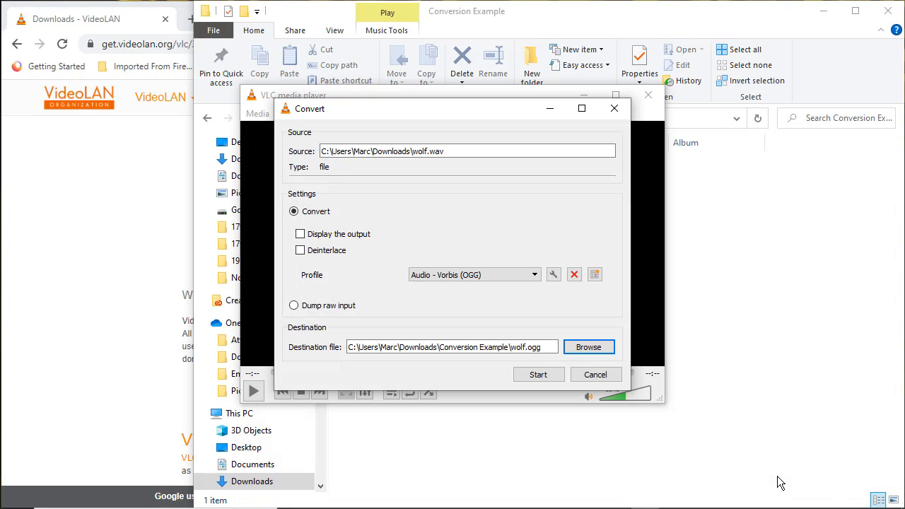
Start the conversion to wolf.ogg and check the Conversion Example folder in File Explorer
click(538, 374)
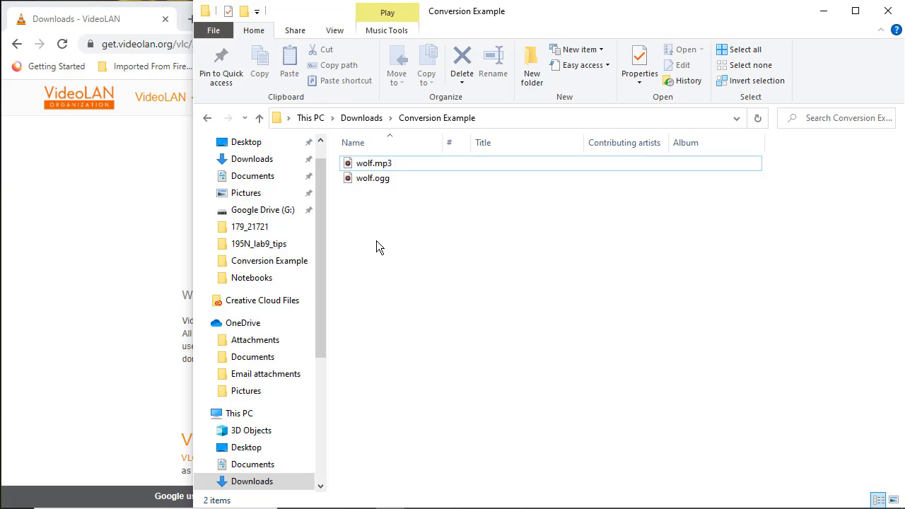
click(367, 119)
click(207, 125)
click(207, 124)
click(229, 123)
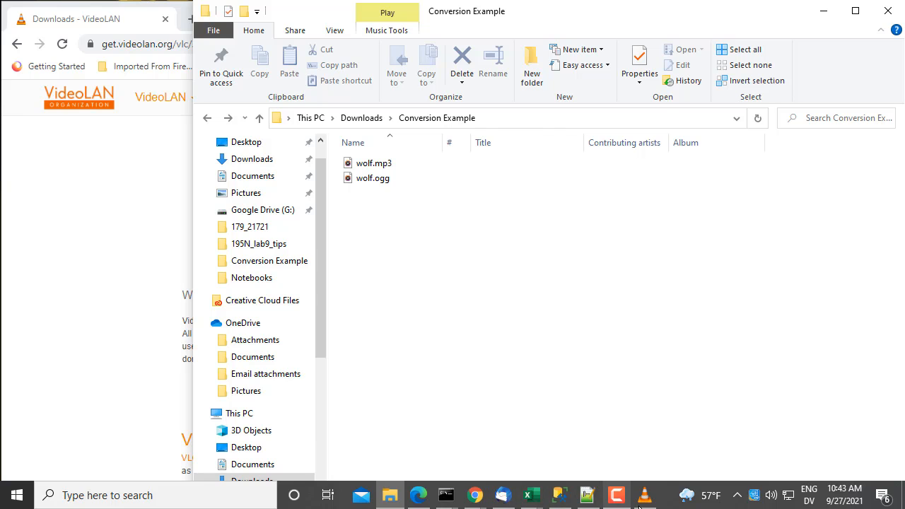
Switch to VLC, open the Convert / Save file selection, and remove wolf.wav from the list
mouse_move(647, 503)
click(647, 432)
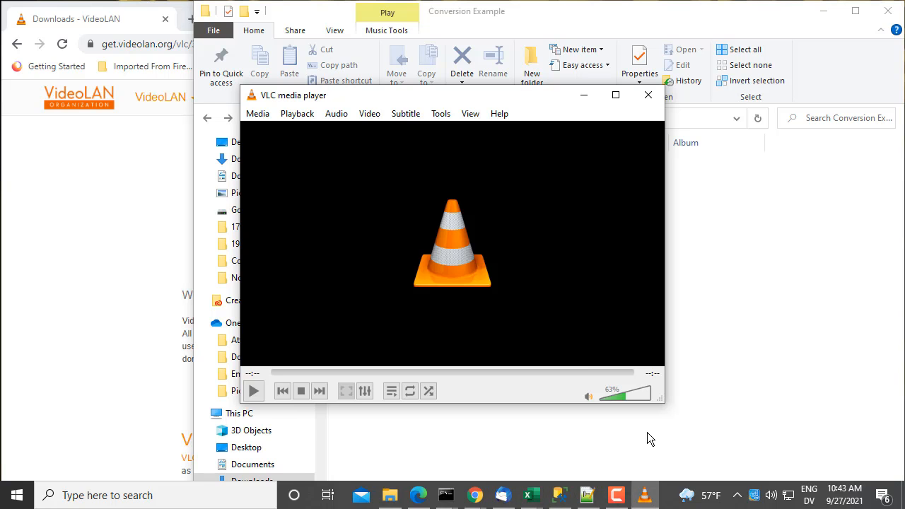
click(259, 114)
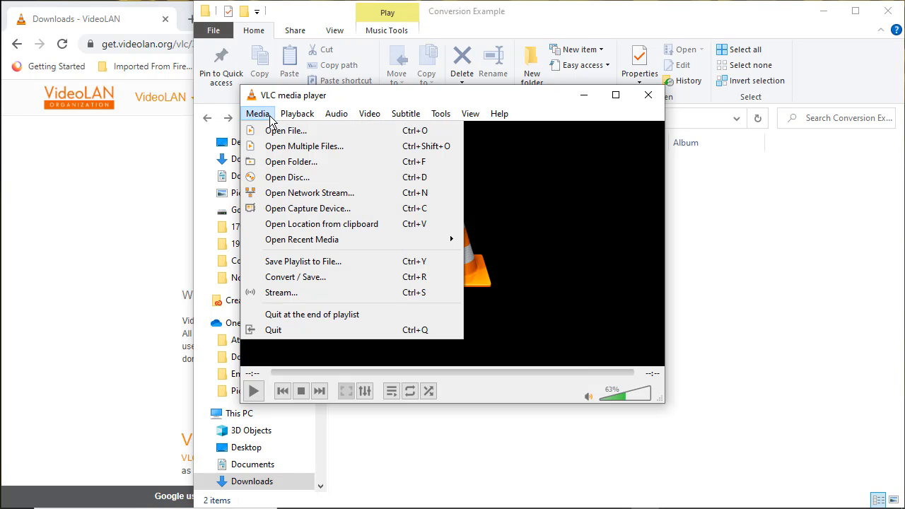
click(288, 279)
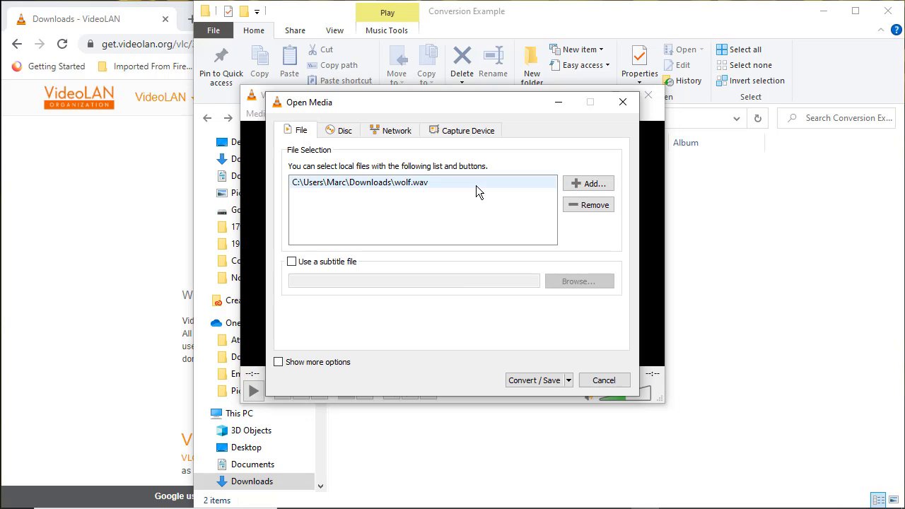
click(588, 205)
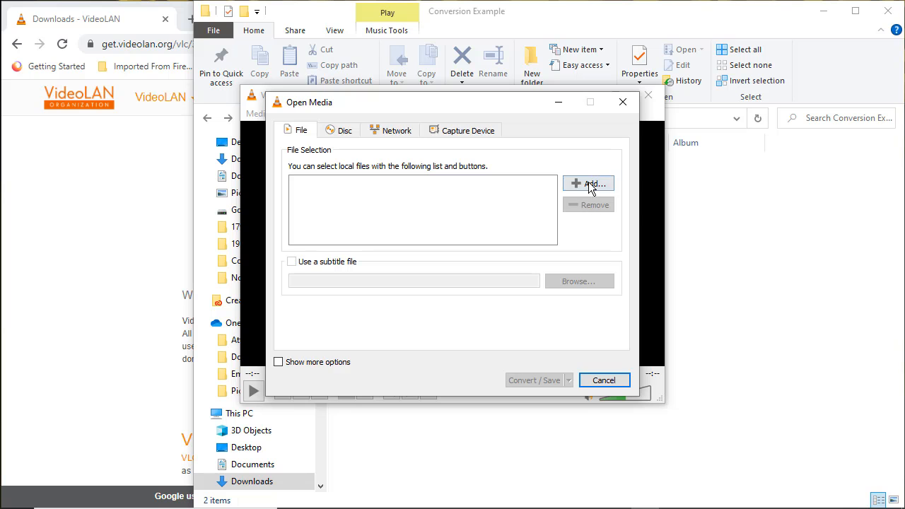
Add wolf.mp3 from the Conversion Example folder as the source and proceed to its conversion settings
click(592, 184)
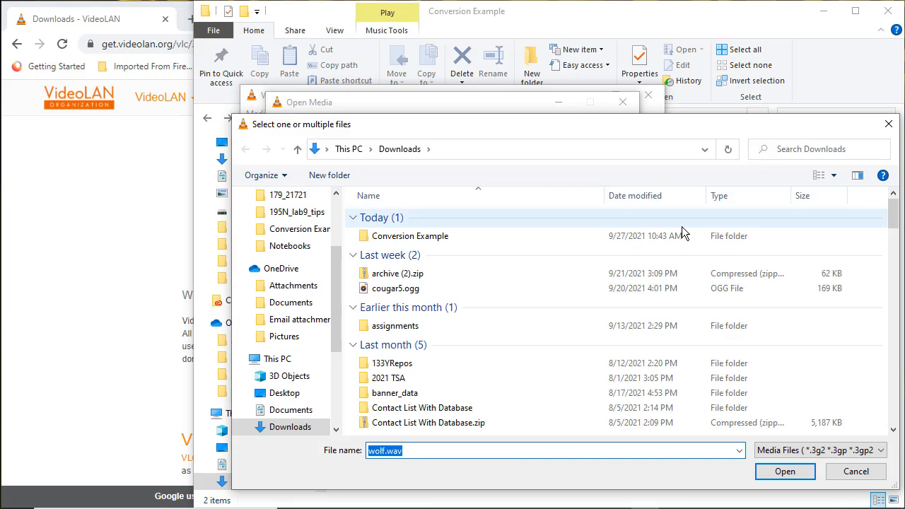
double_click(416, 235)
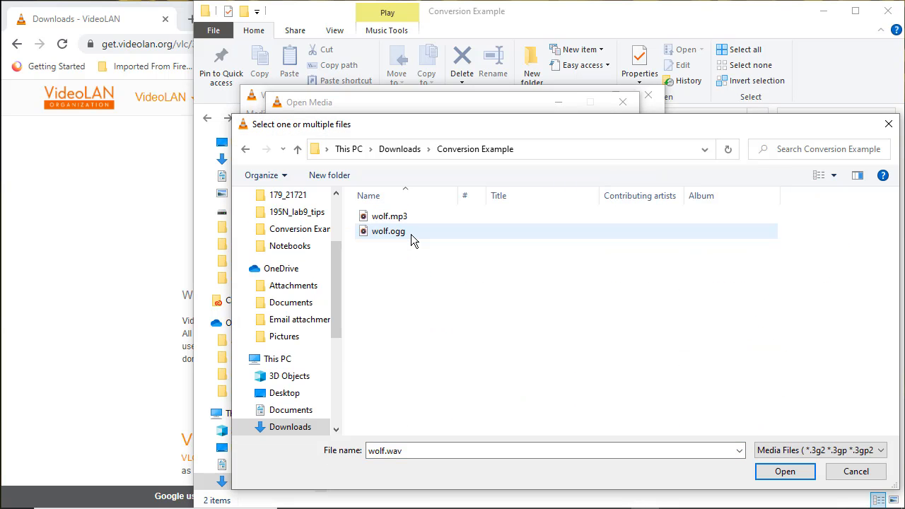
click(391, 217)
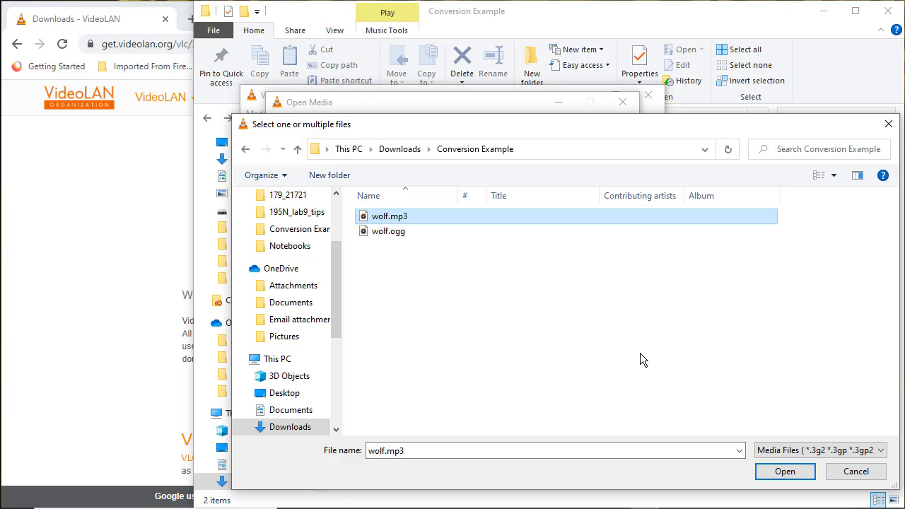
click(776, 470)
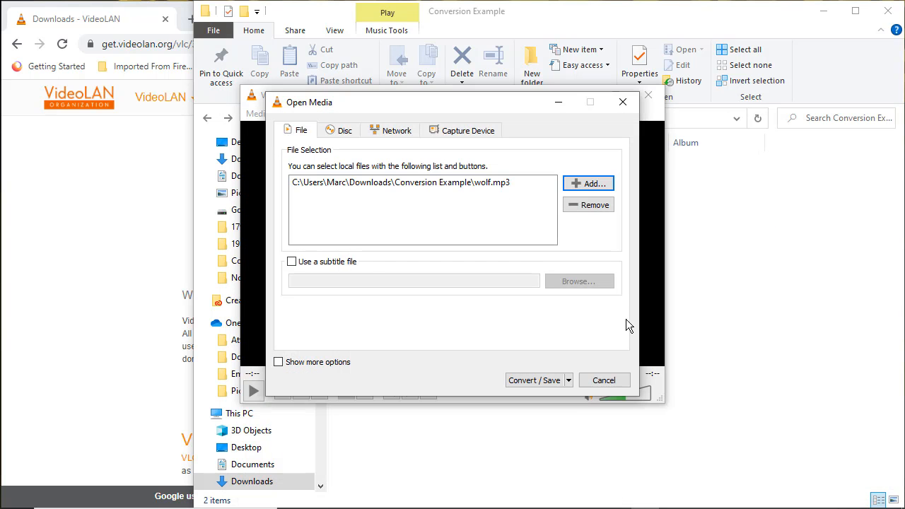
click(538, 379)
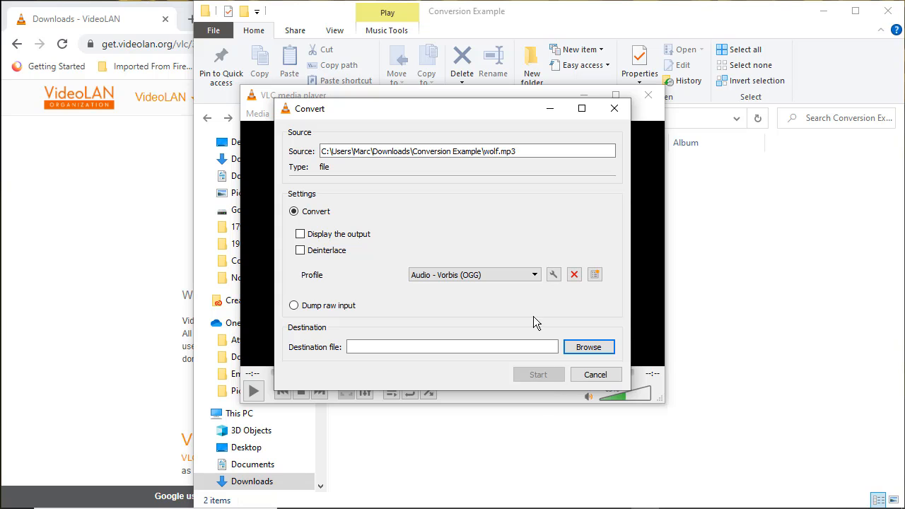
Look through the available conversion profiles for a WAV audio option
click(535, 275)
scroll(535, 275, down, 14)
click(535, 274)
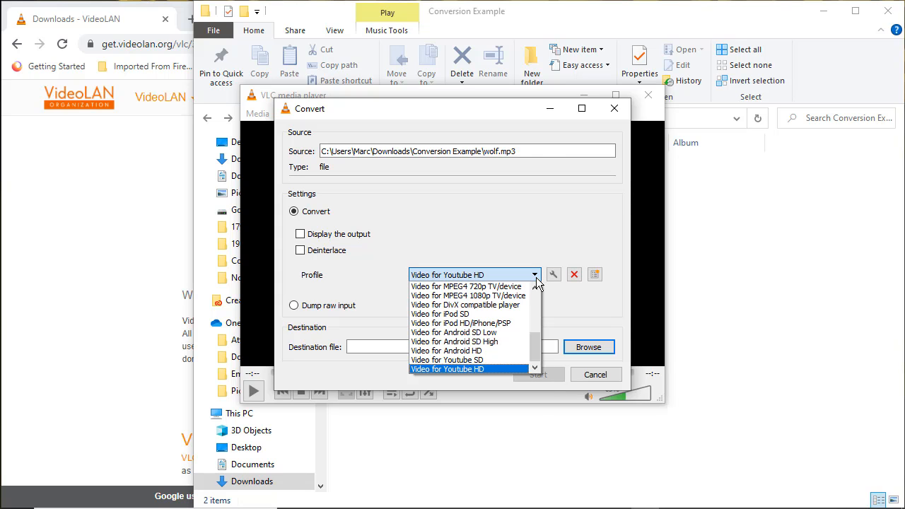
mouse_move(536, 346)
mouse_down()
mouse_move(536, 280)
mouse_move(544, 352)
mouse_move(543, 302)
mouse_move(544, 342)
mouse_up()
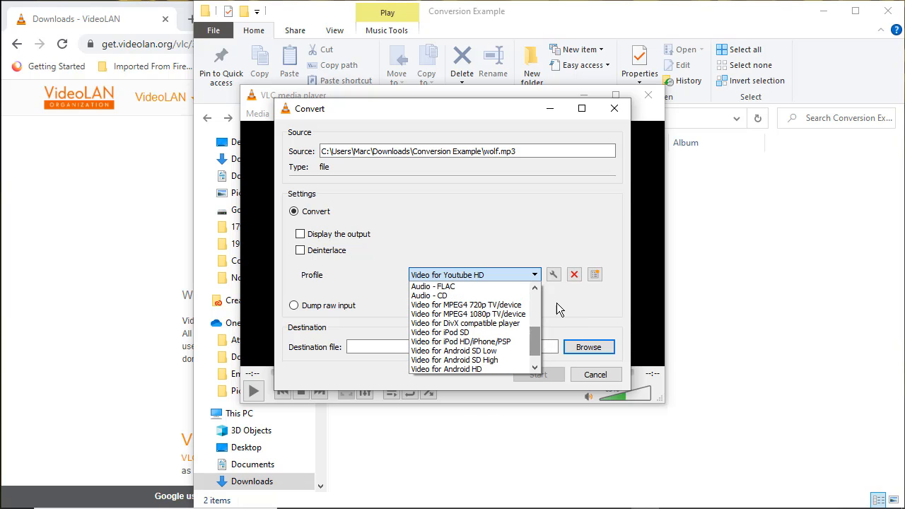
click(557, 302)
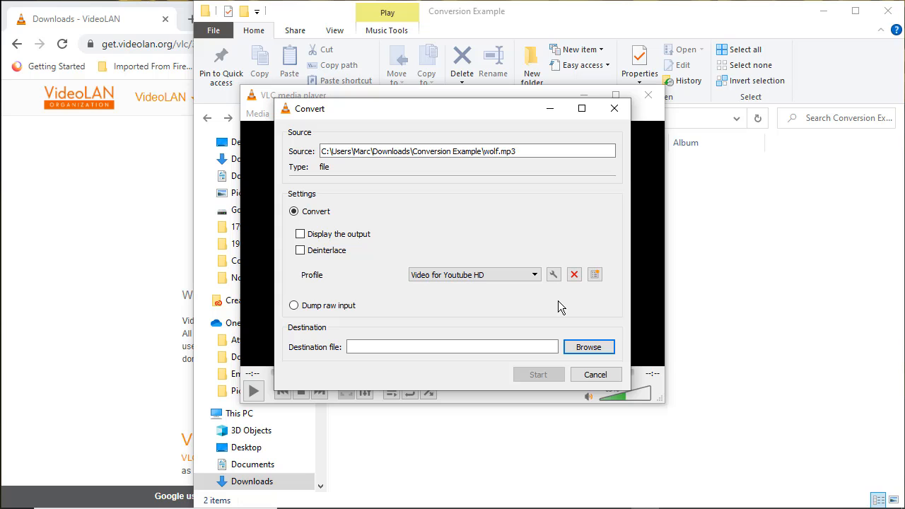
Begin a new conversion profile with WAV encapsulation and enable audio using the WAV codec at a 48000 Hz sample rate
click(595, 278)
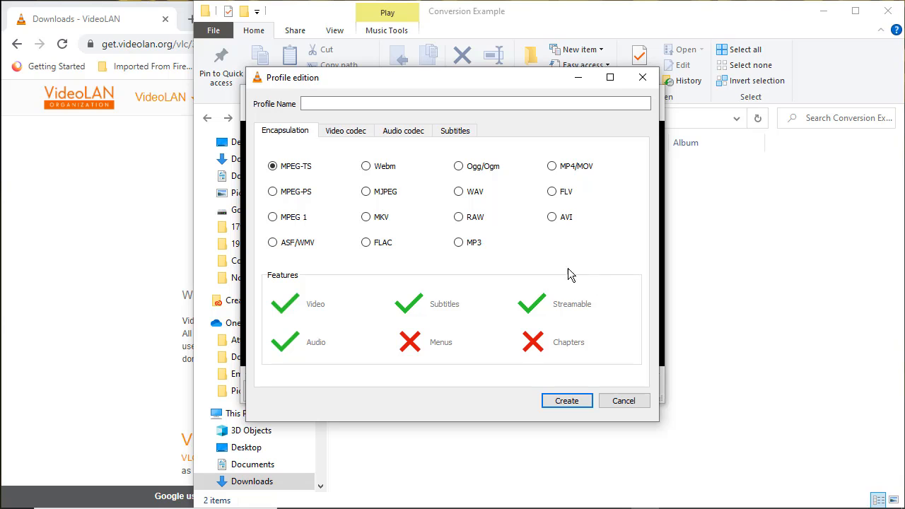
click(460, 193)
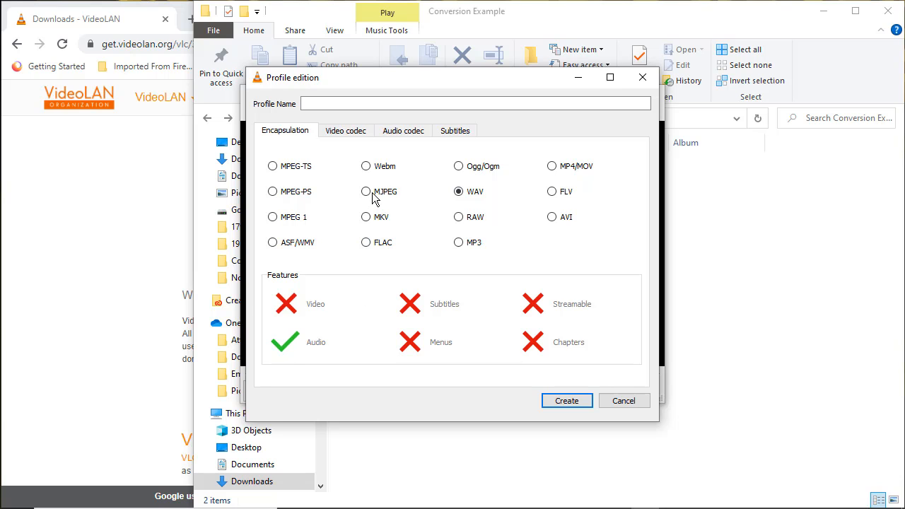
click(408, 134)
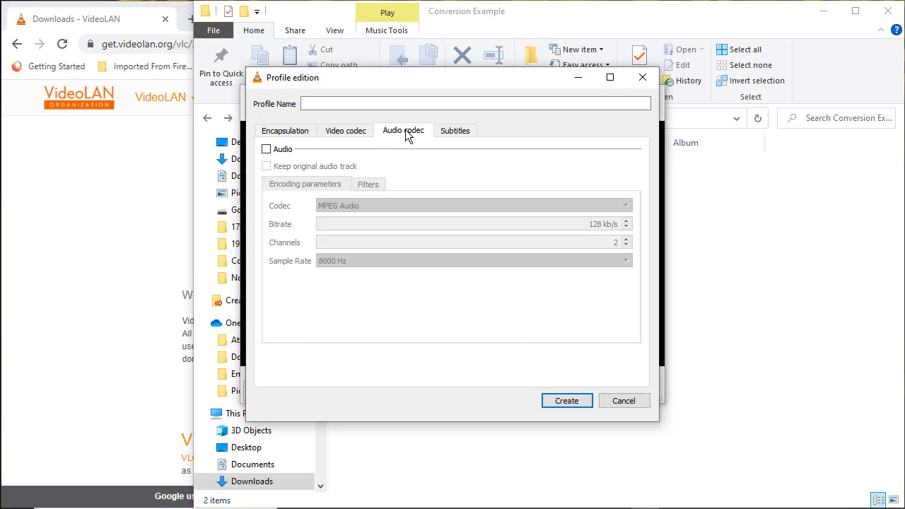
click(268, 151)
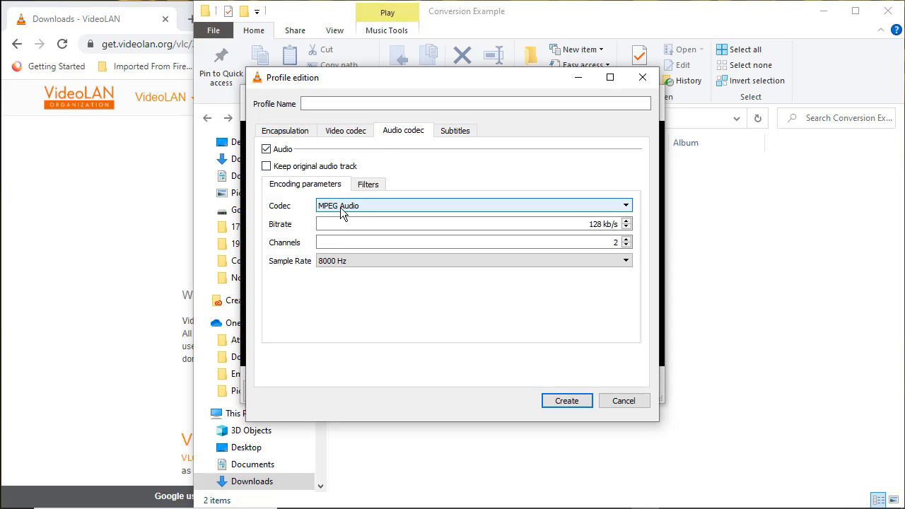
click(626, 207)
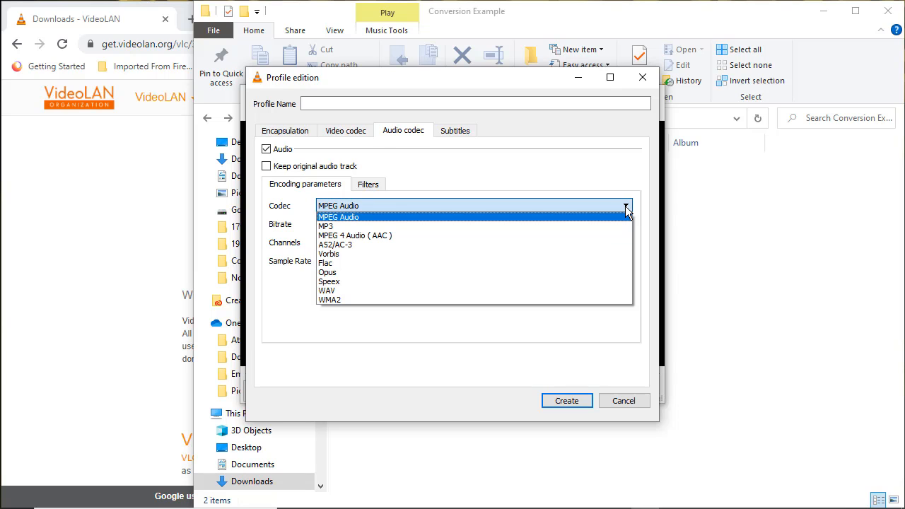
click(503, 294)
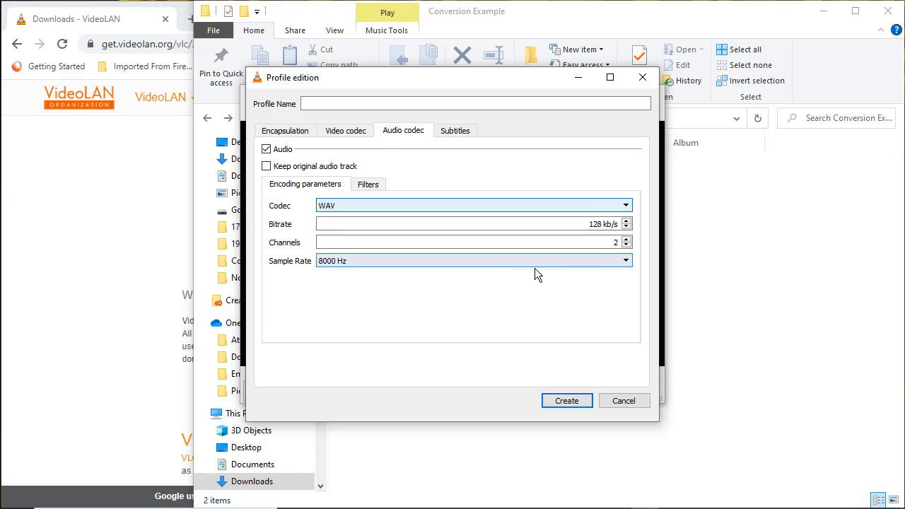
click(627, 261)
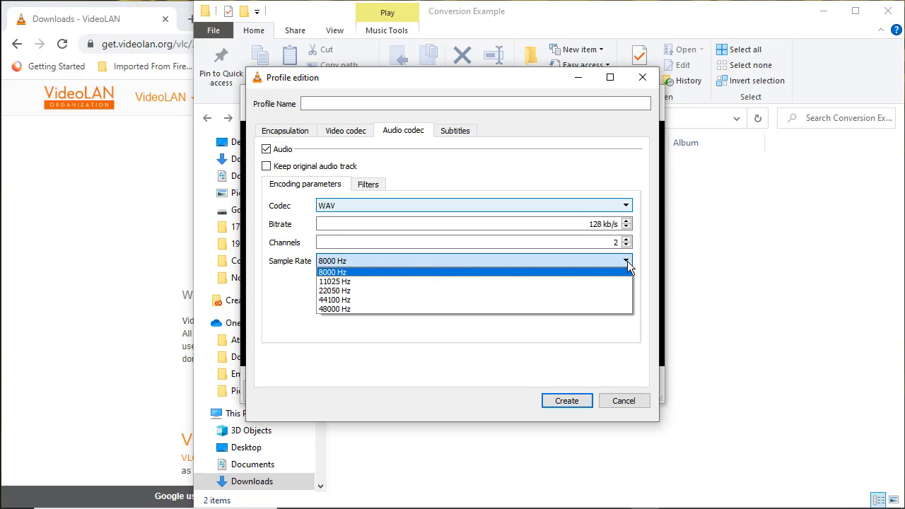
click(450, 309)
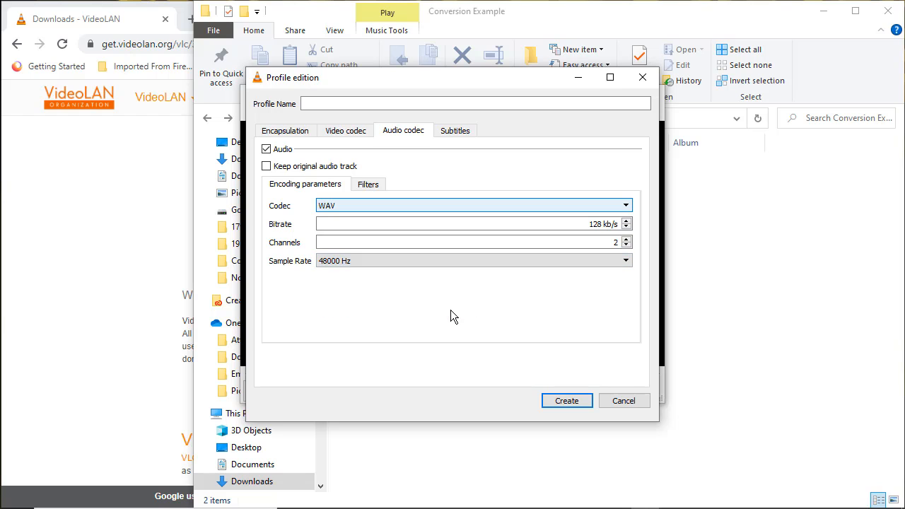
Name the new profile "Audio - WAV" and create it
click(572, 397)
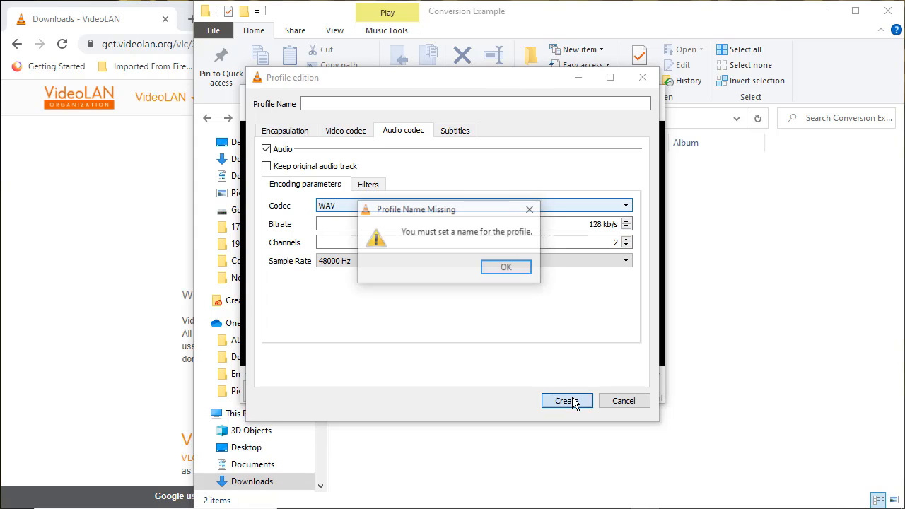
click(521, 269)
click(311, 103)
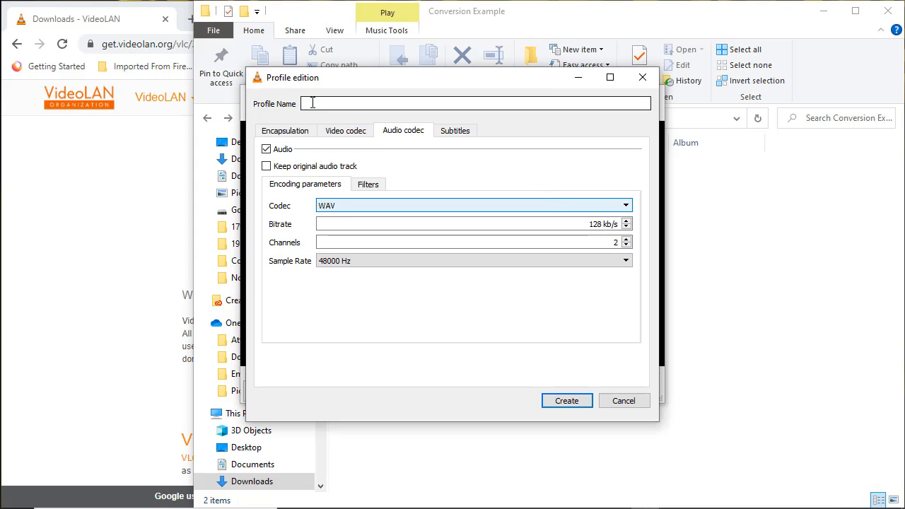
text(Audio - WAV)
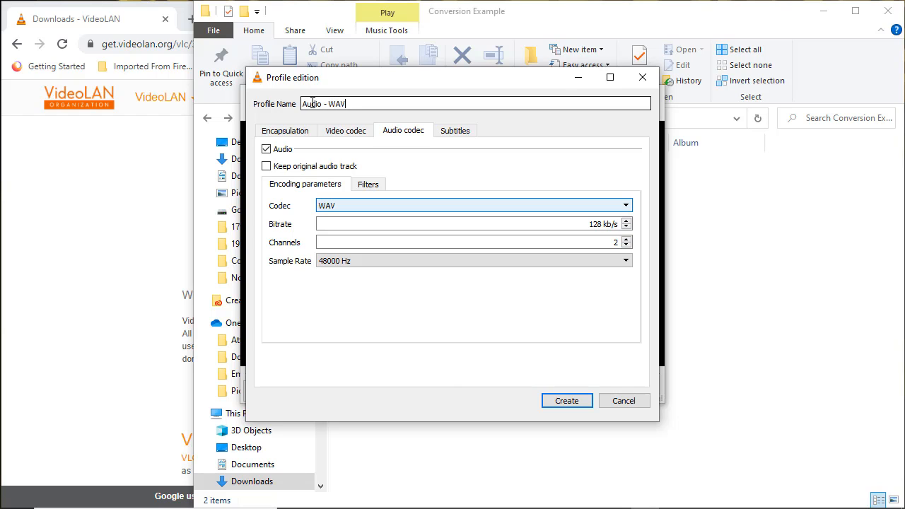
click(566, 402)
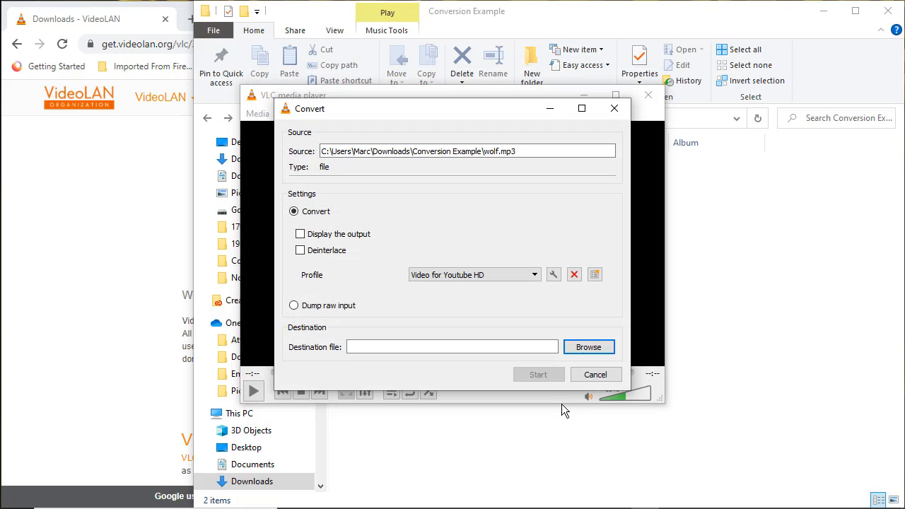
Select the custom Audio - WAV profile for converting wolf.mp3
click(536, 276)
click(537, 367)
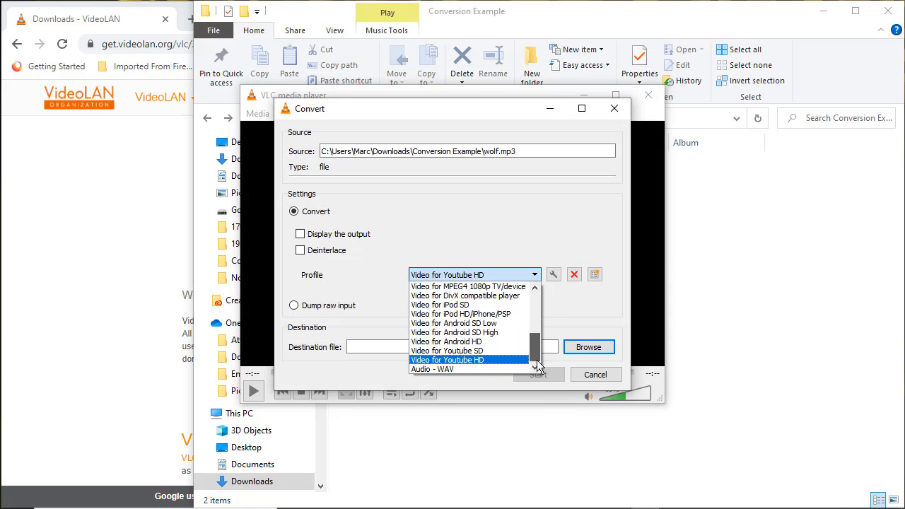
click(474, 368)
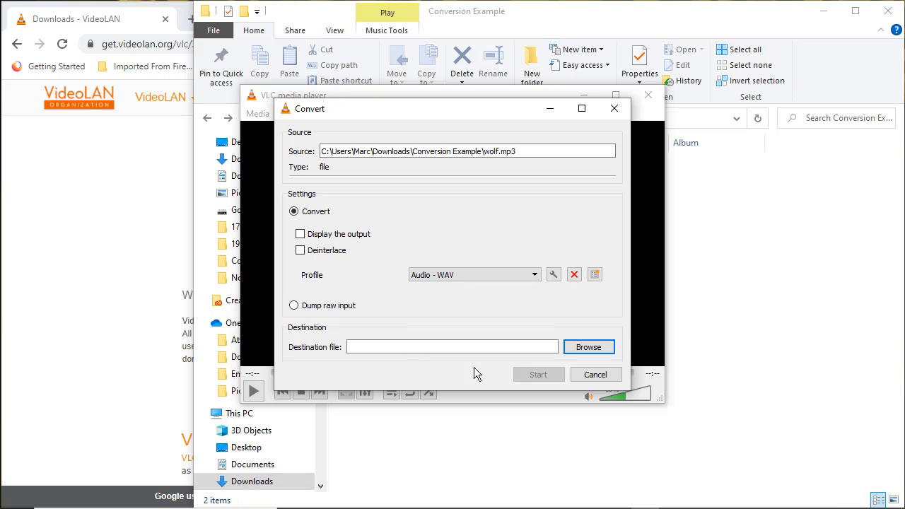
Set the destination file to wolf.wav in the Conversion Example folder and start the conversion
click(581, 347)
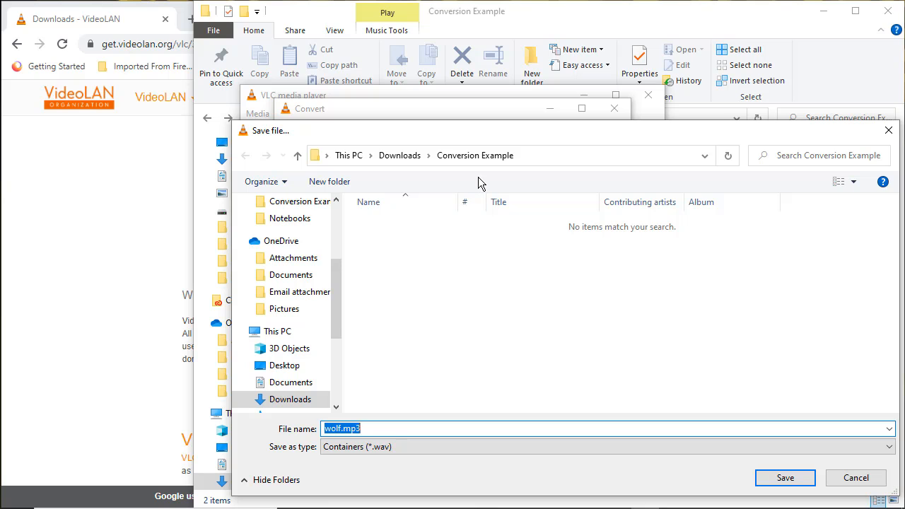
click(380, 427)
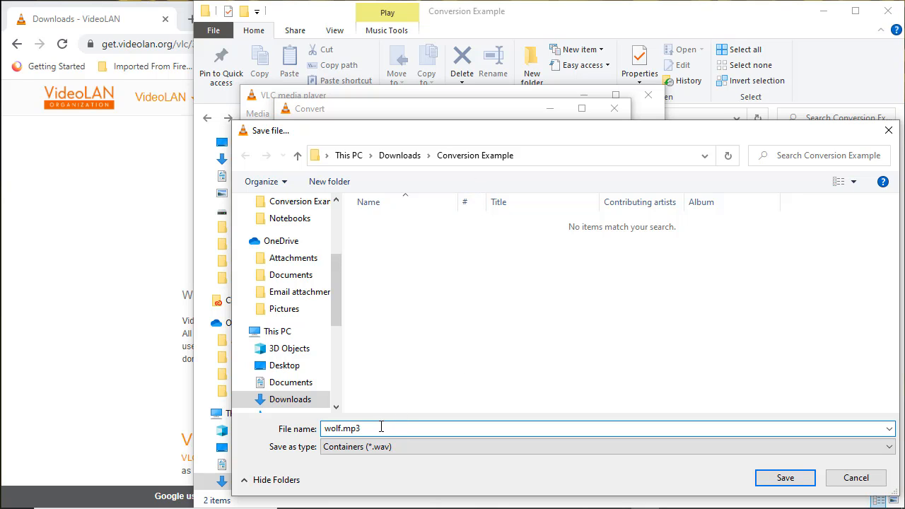
key(BackSpace)
key(BackSpace)
key(BackSpace)
key(BackSpace)
text(.wav)
click(777, 474)
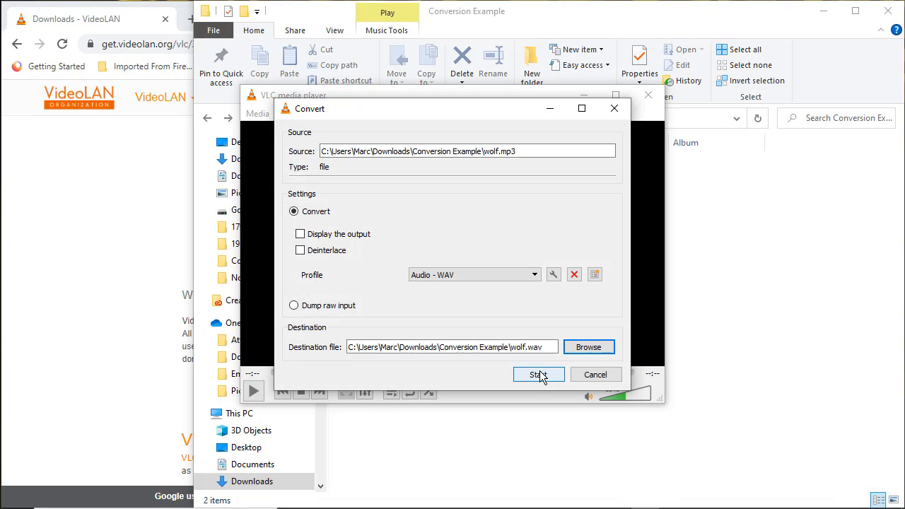
click(538, 374)
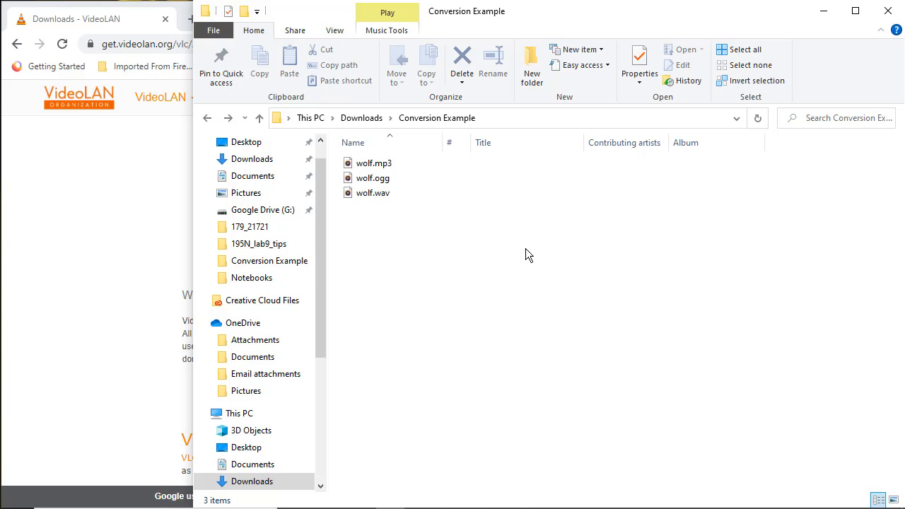